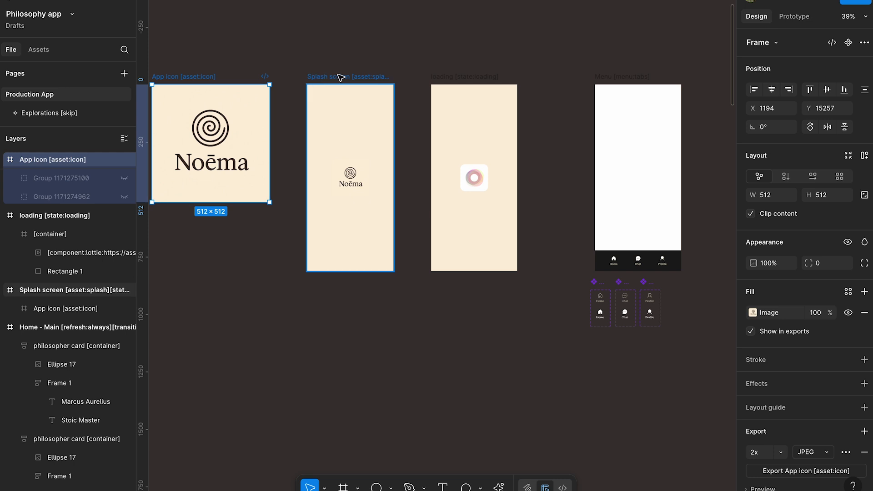
click(463, 80)
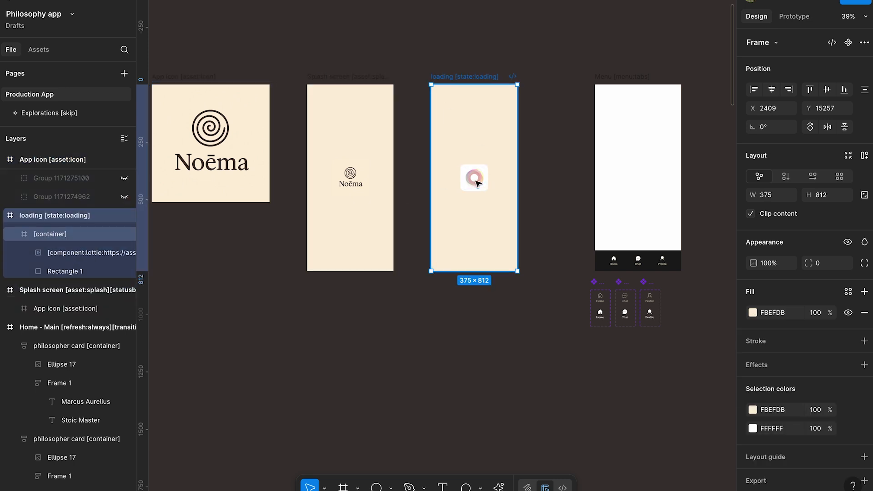
click(406, 187)
scroll(413, 170, down, 3)
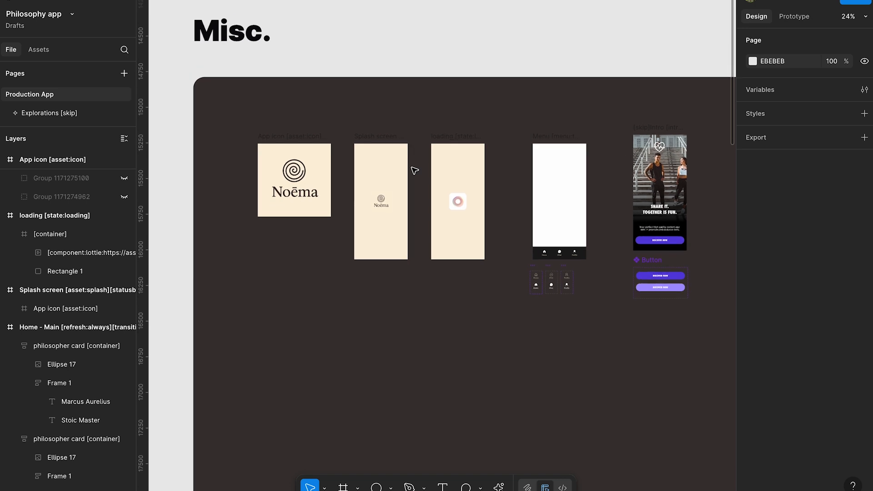
- Run the Figma to Bravo Studio plugin and show its Intro & Onboardings page presets
right_click(439, 31)
mouse_move(496, 126)
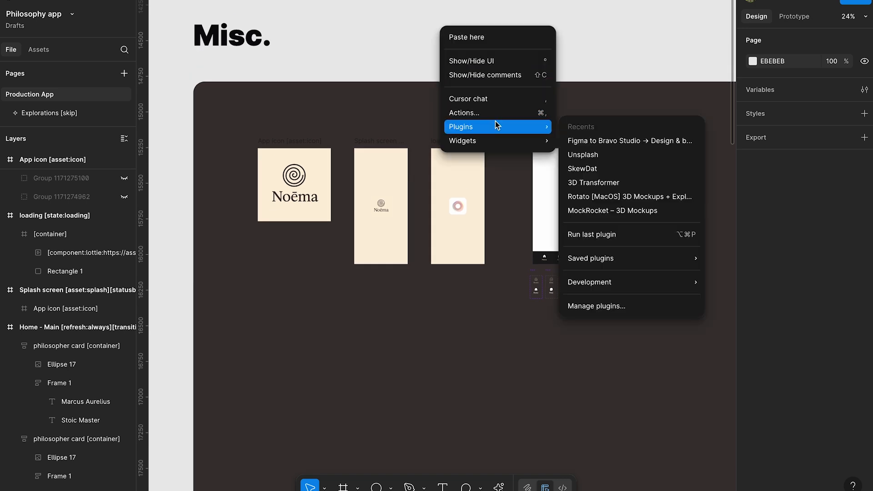
click(637, 140)
drag(182, 14, 92, 1)
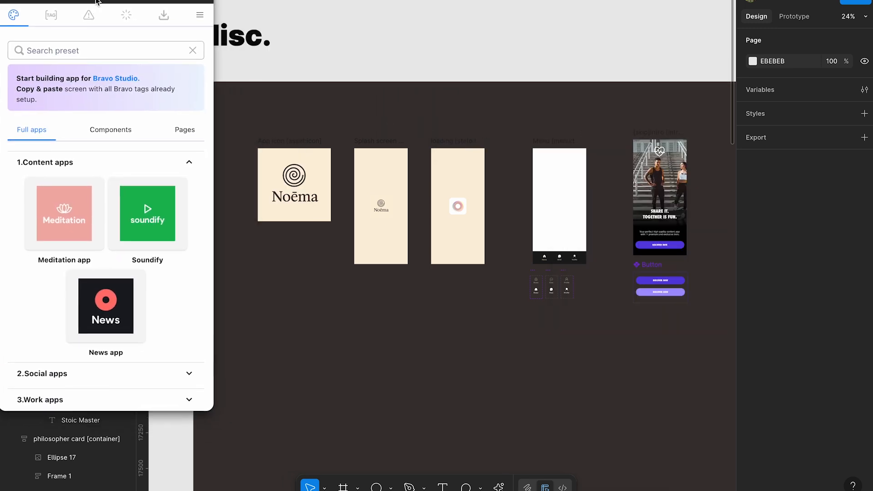
click(119, 132)
click(187, 133)
mouse_move(166, 206)
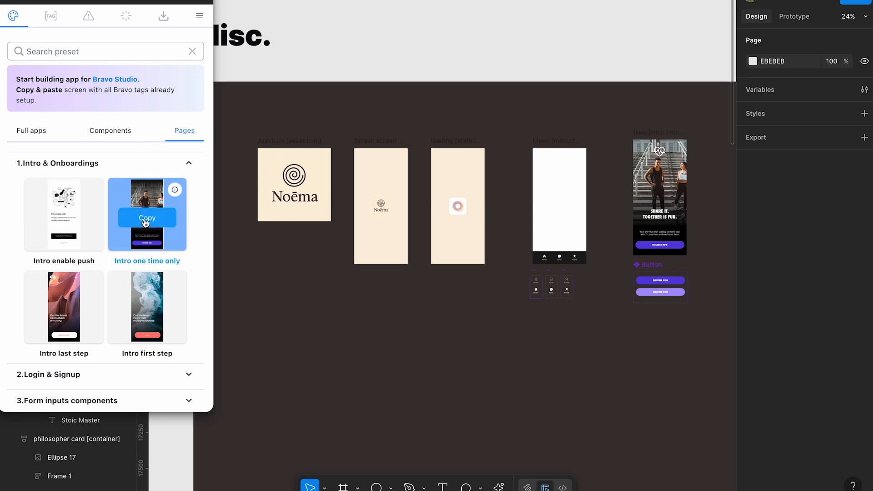
- Copy the "Intro one time only" preset from the plugin and paste it onto the canvas beside the existing intro screen
scroll(676, 270, right, 2)
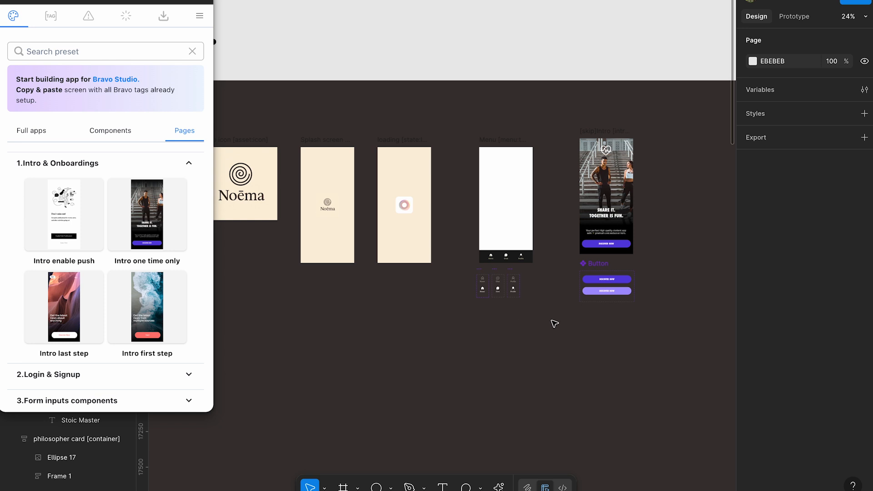
click(152, 218)
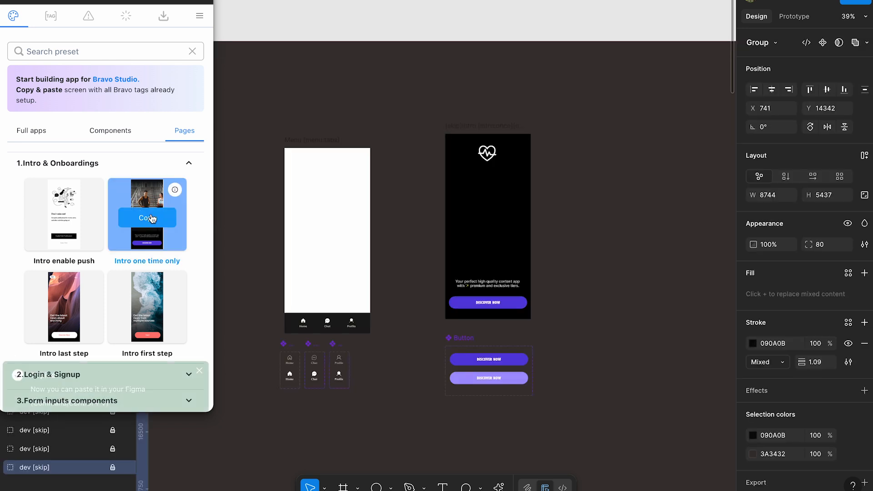
scroll(577, 192, right, 3)
click(554, 189)
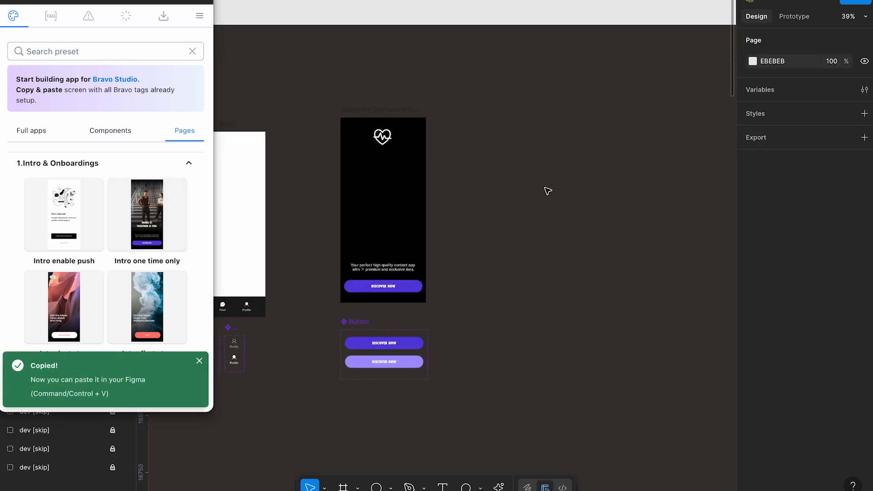
key(ctrl+v)
drag(429, 193, 550, 165)
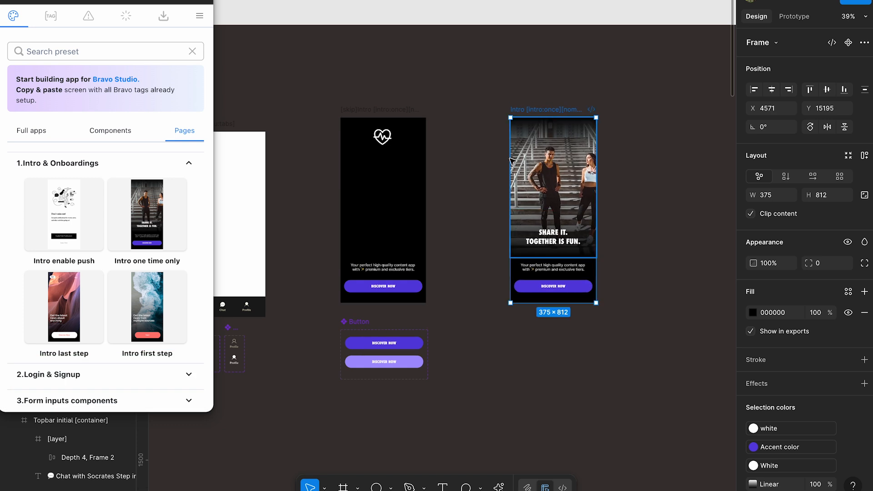
scroll(555, 160, right, 3)
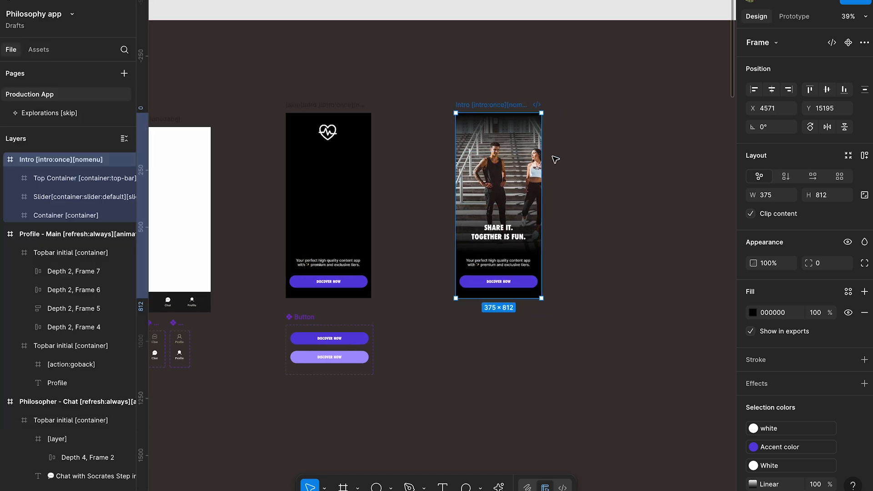
- Delete the Top Container [container:top-bar] layer from the pasted Intro frame
scroll(555, 160, up, 3)
click(512, 132)
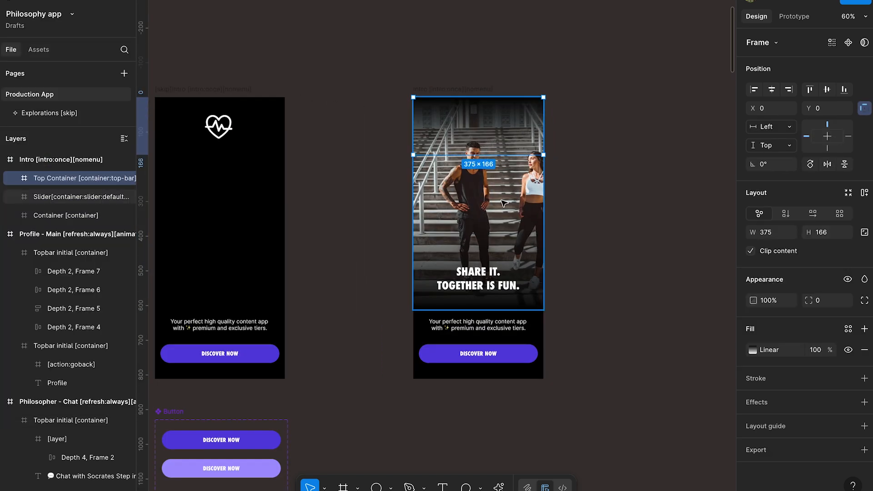
key(Delete)
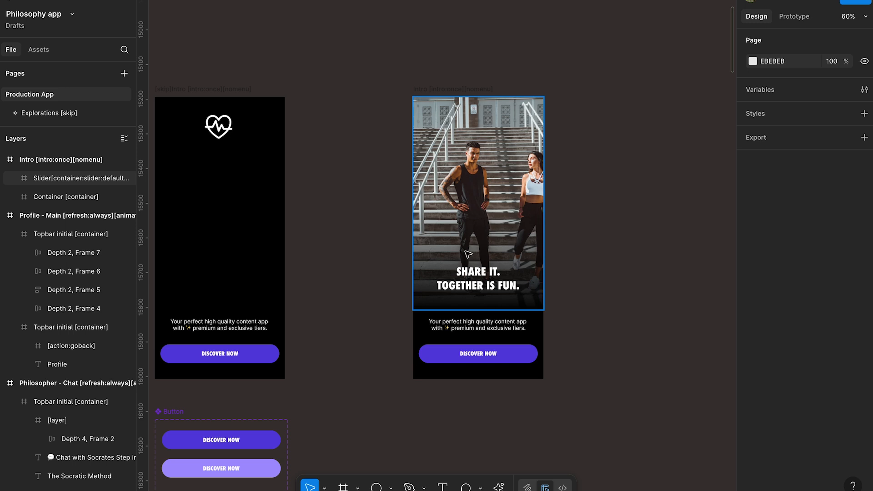
- Inspect the slider, description text and discover button layers of the pasted Intro frame
click(414, 105)
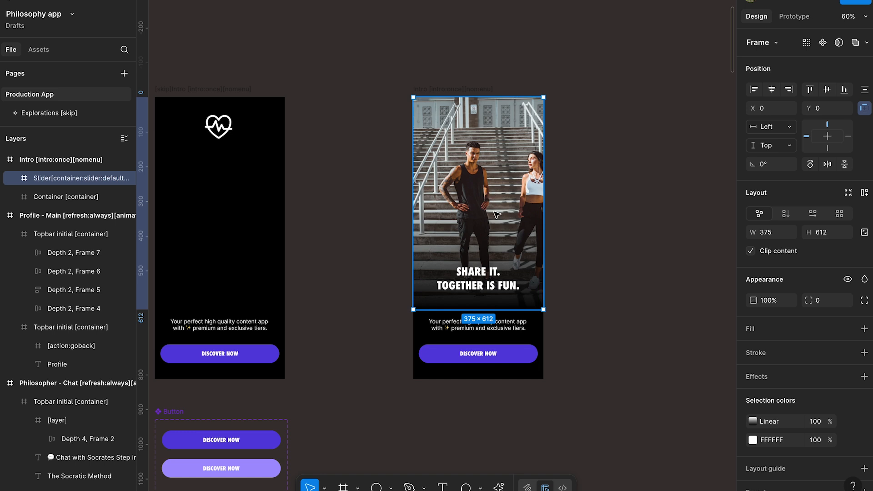
scroll(497, 215, right, 2)
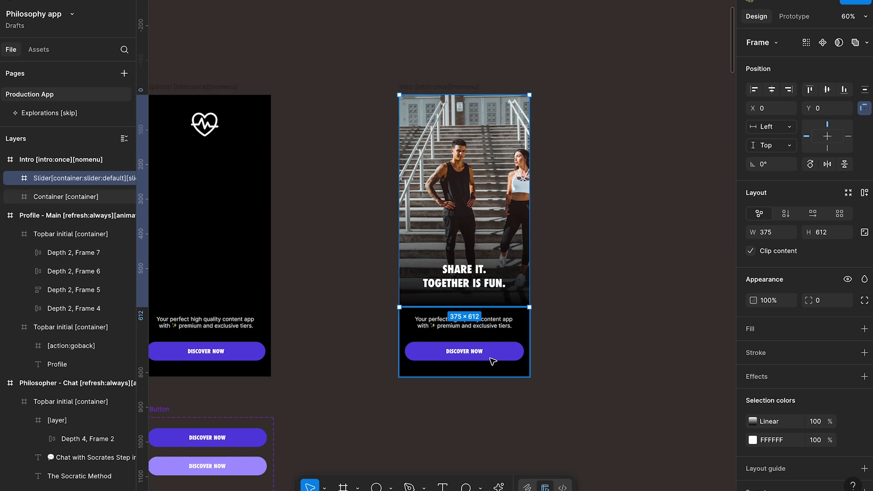
super+click(495, 327)
super+click(501, 351)
click(490, 326)
click(470, 348)
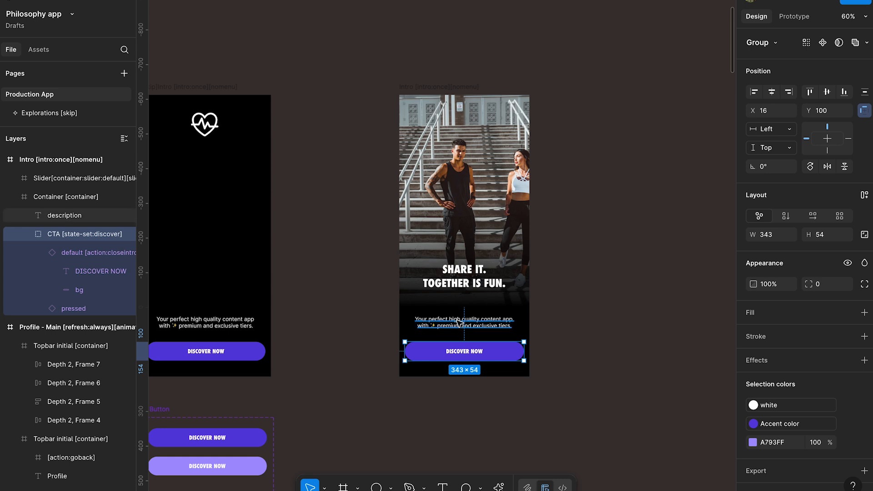
click(486, 323)
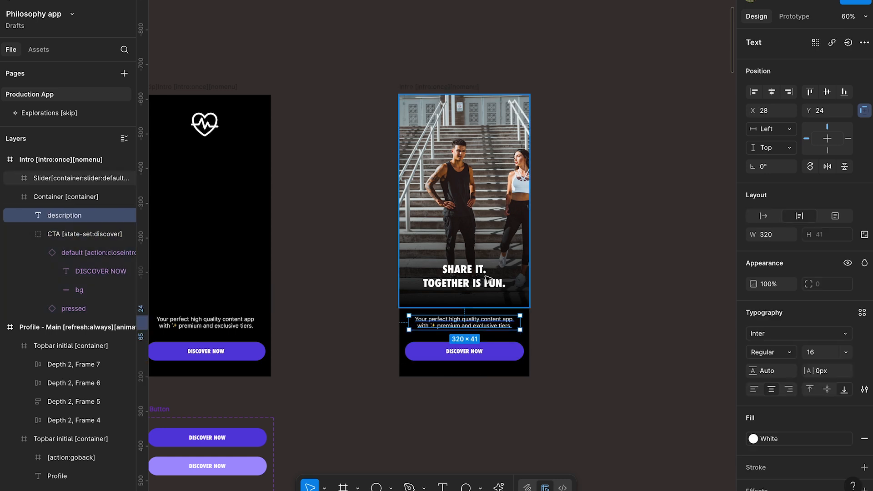
- Move the slider and the bottom container together out of the Intro frame onto the empty canvas beside it
click(484, 211)
shift+click(456, 326)
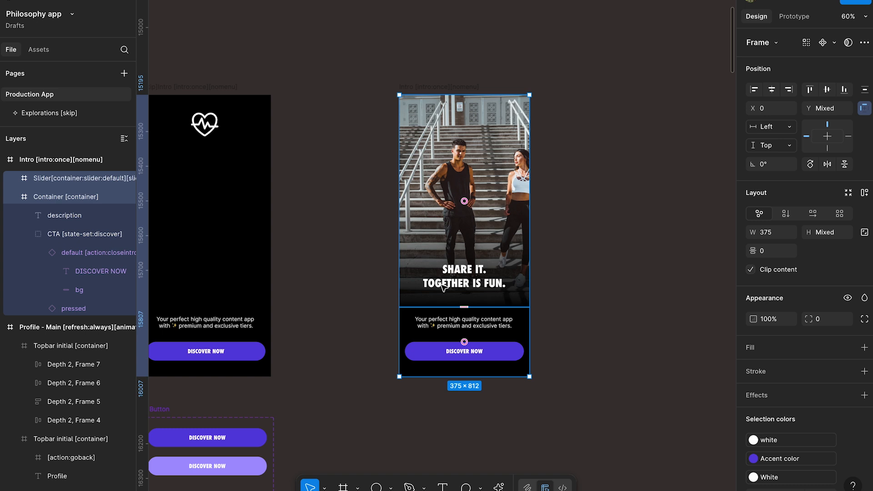
drag(434, 258, 613, 258)
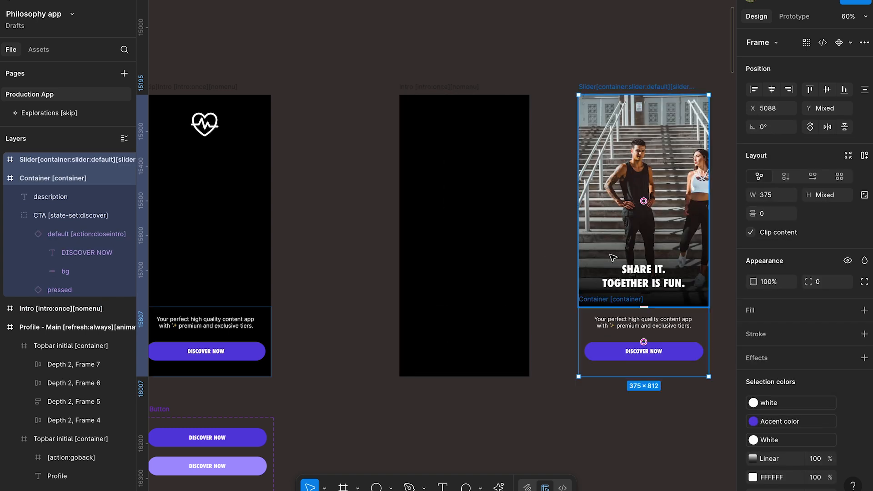
- Draw a 375 × 812 frame covering the emptied Intro screen and rename it "Frame [container]"
key(f)
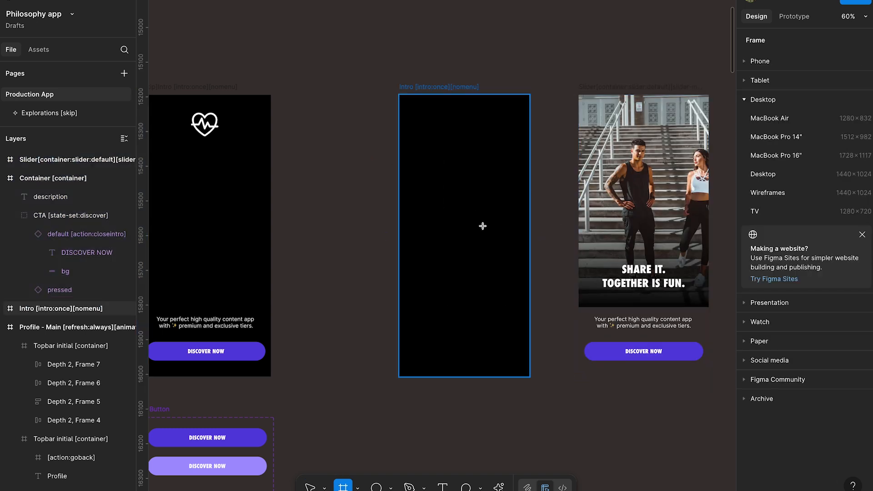
drag(402, 94, 527, 375)
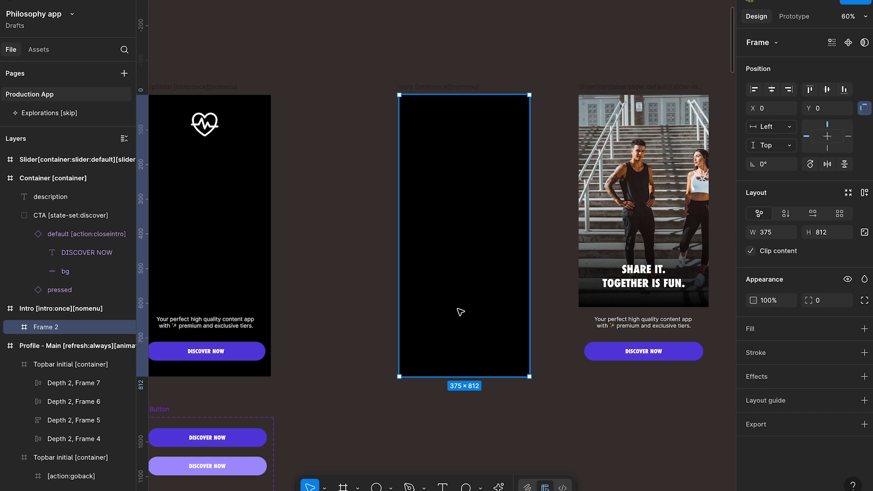
double_click(67, 328)
key(Right)
key(BackSpace)
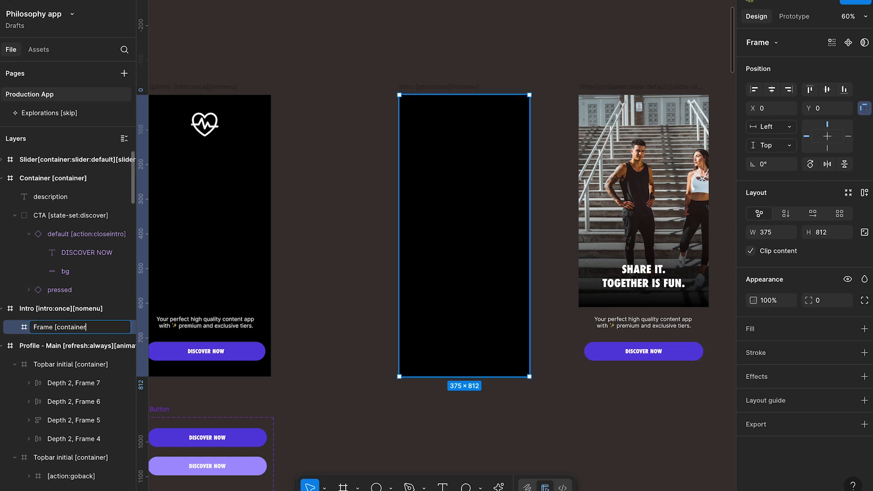
key(Return)
click(320, 240)
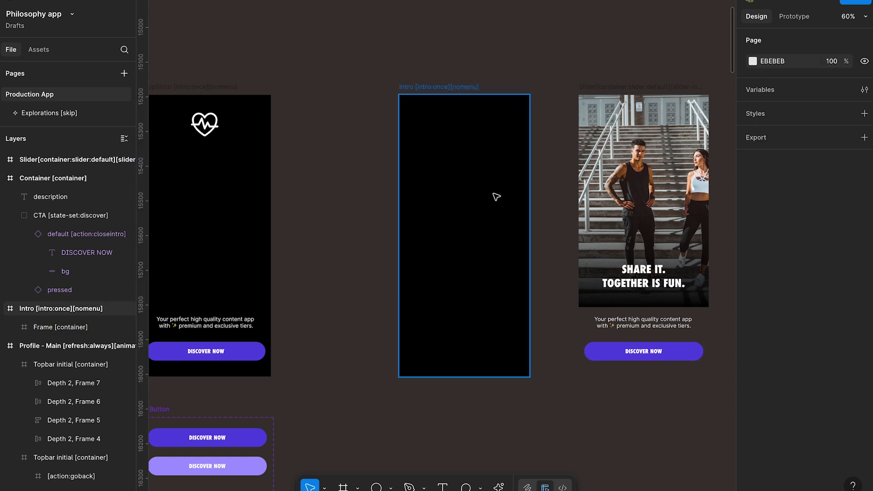
- Copy the slide 3 background image into Frame [container] and stretch it to a height of 718
click(609, 180)
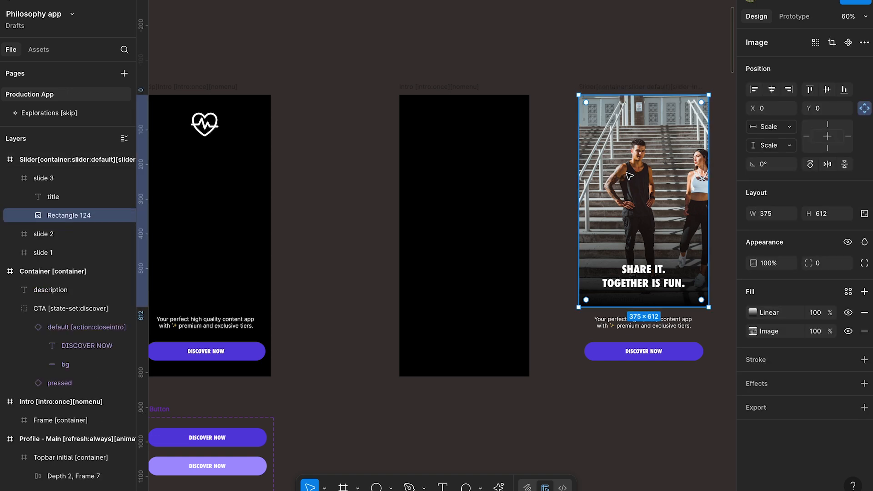
click(450, 128)
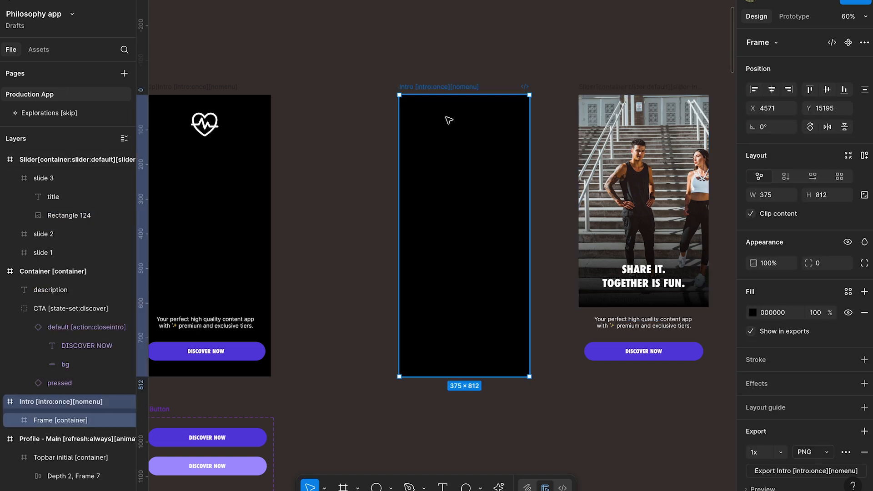
key(ctrl+v)
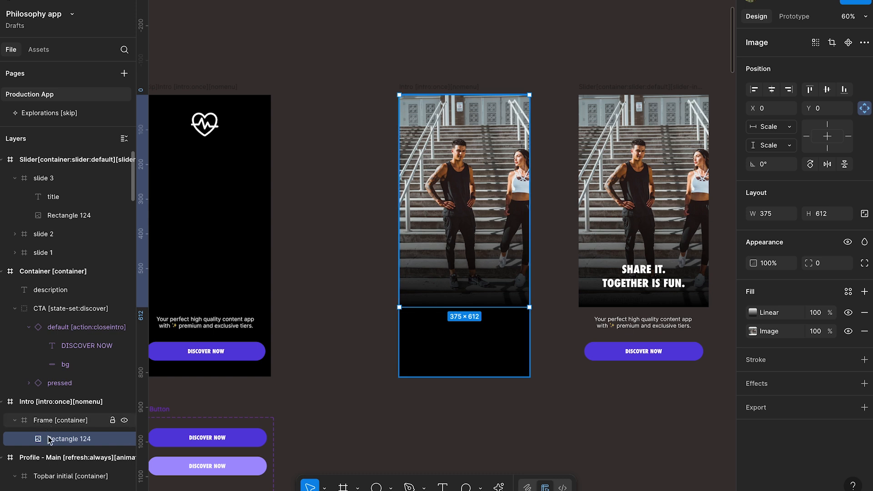
drag(484, 306, 484, 343)
scroll(357, 273, right, 2)
scroll(357, 273, down, 1)
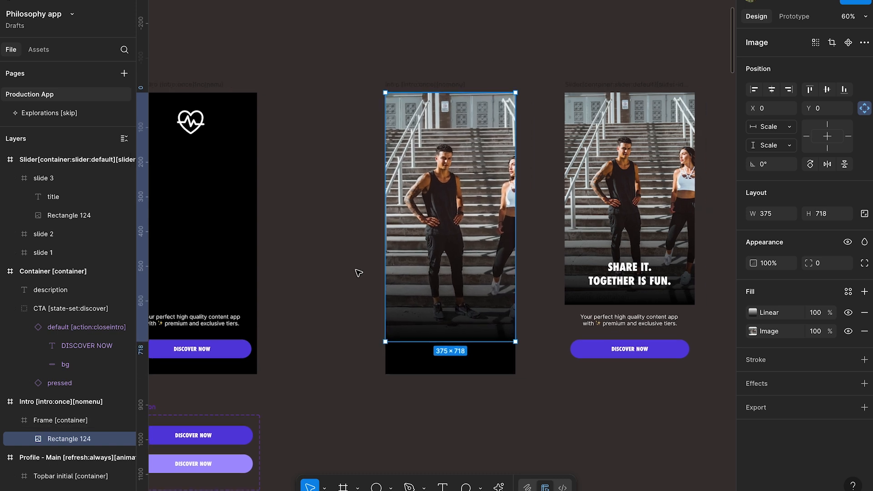
- Run the Unsplash plugin on the copied image and search its photos for "philosophy"
right_click(430, 106)
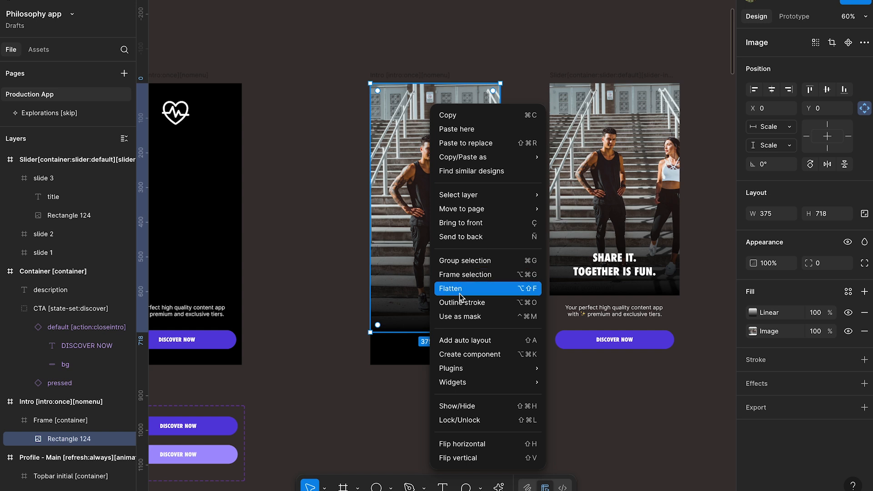
mouse_move(481, 367)
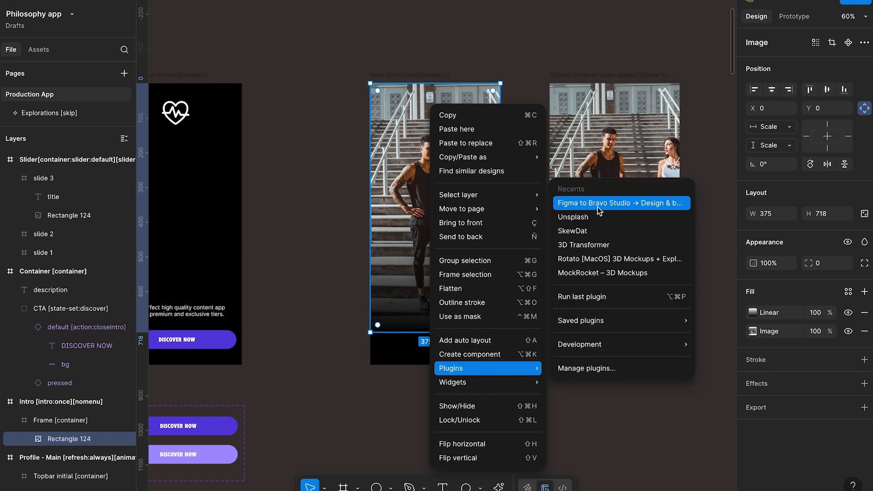
click(604, 221)
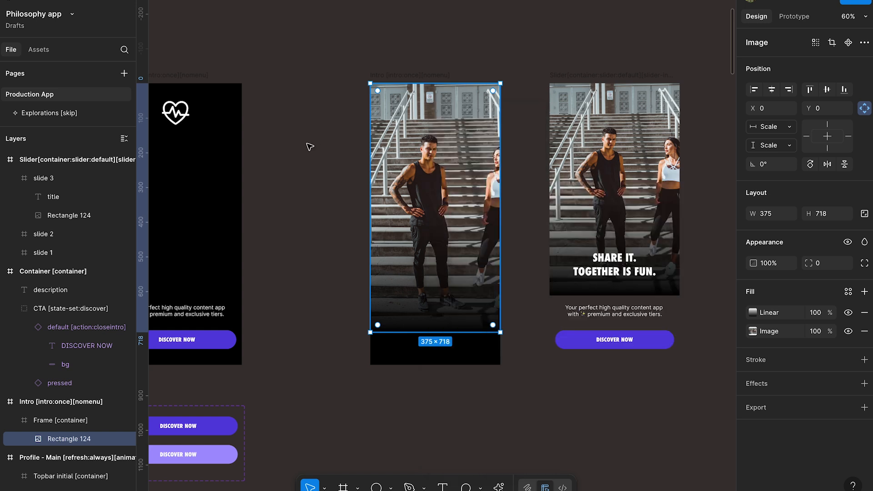
click(139, 46)
text(ph)
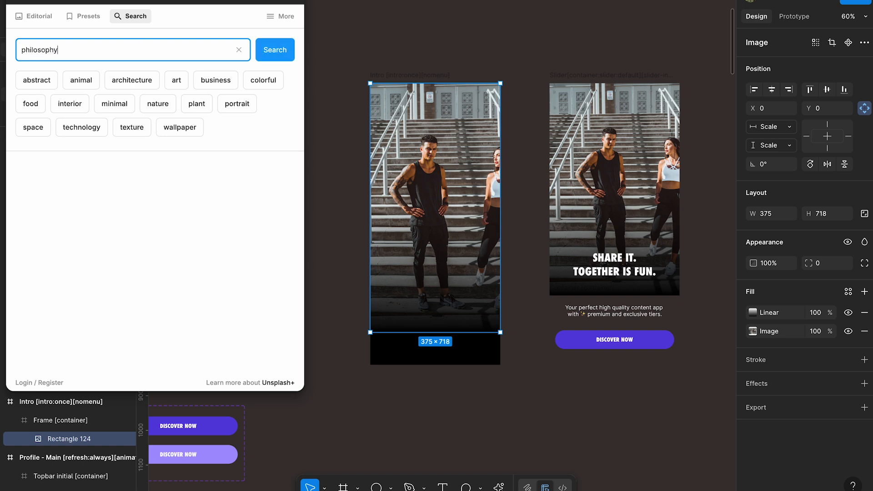
text(ilosophy)
key(Return)
- Replace the image with the photo of the stone bust among dark leaves, and close the Unsplash plugin
scroll(169, 177, down, 1)
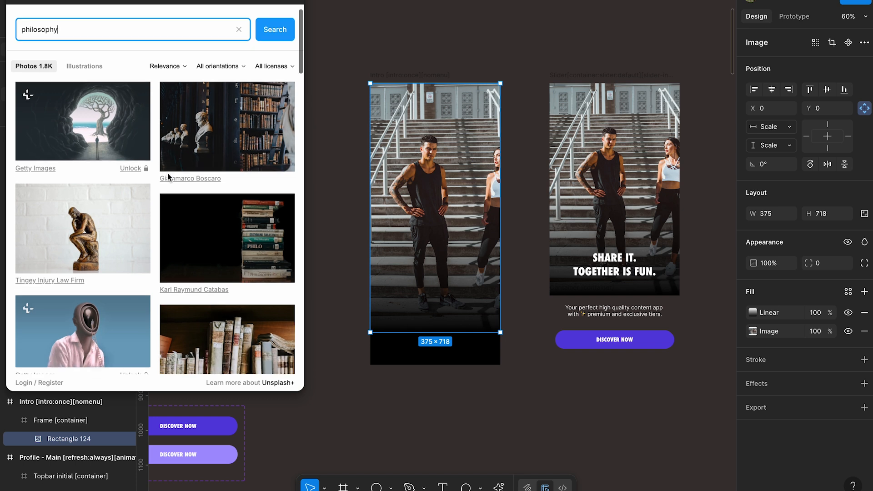
scroll(168, 177, down, 5)
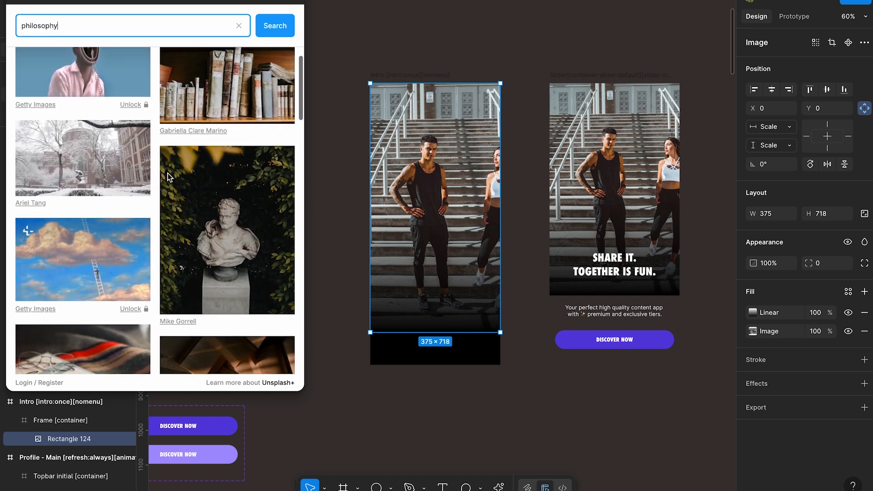
click(237, 185)
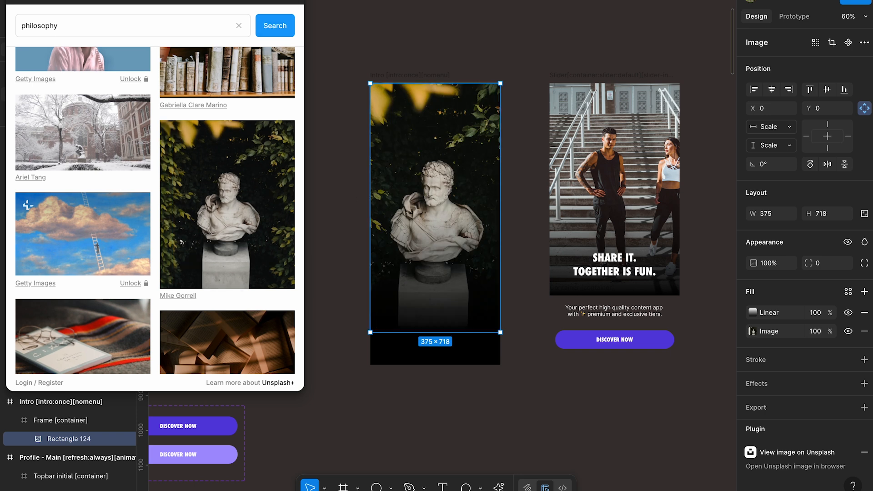
click(298, 2)
click(302, 170)
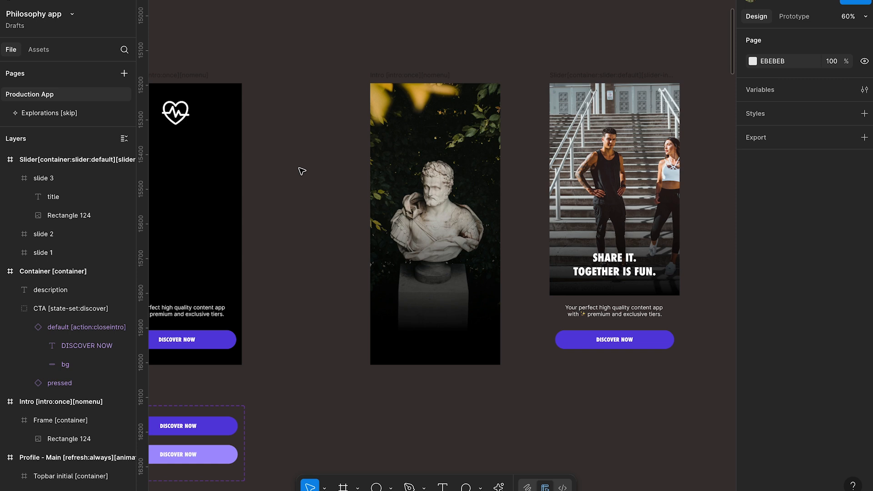
- Select the Intro [intro:once][nomenu] frame and review it alongside the app's other screens
click(409, 79)
scroll(409, 79, down, 3)
scroll(409, 80, left, 10)
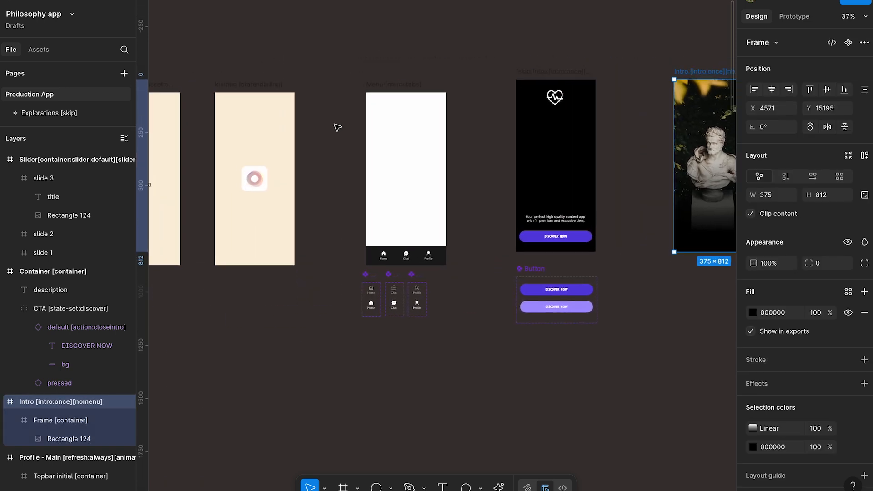
- Copy the fill colour value of the Home - Main frame
scroll(337, 127, down, 5)
scroll(337, 127, right, 10)
scroll(337, 127, up, 1)
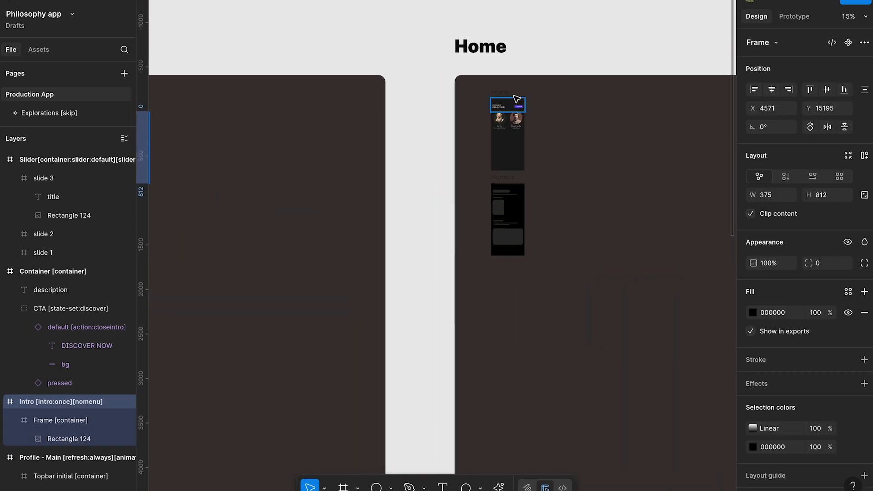
click(516, 99)
click(773, 331)
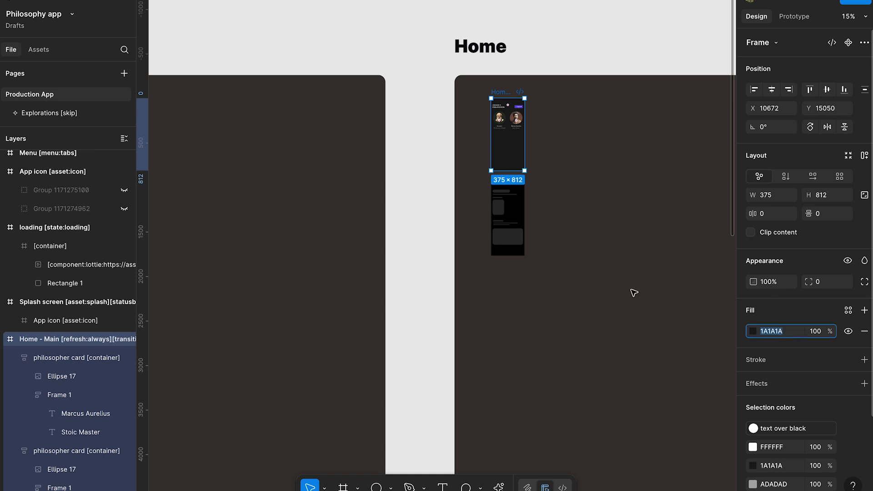
- Set the fill of the Intro [intro:once][nomenu] frame to 1A1A1A
scroll(532, 260, left, 10)
scroll(391, 111, up, 5)
scroll(391, 111, right, 2)
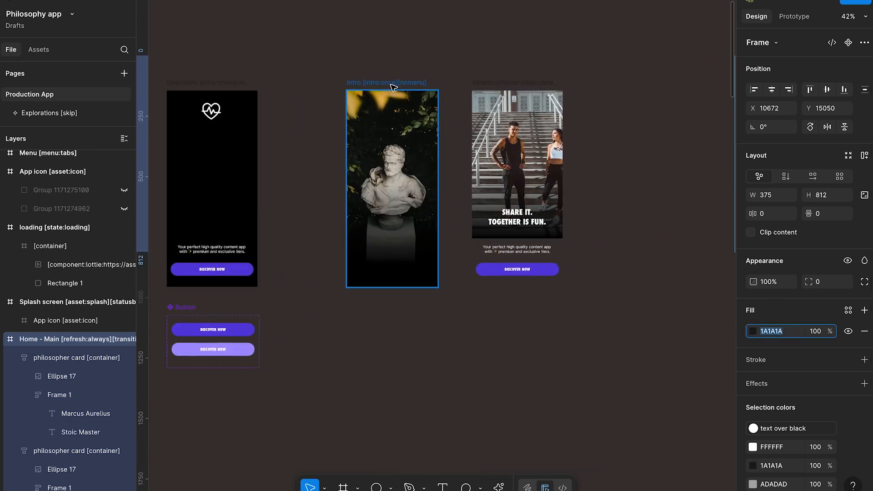
click(394, 87)
click(788, 316)
key(ctrl+c)
click(788, 316)
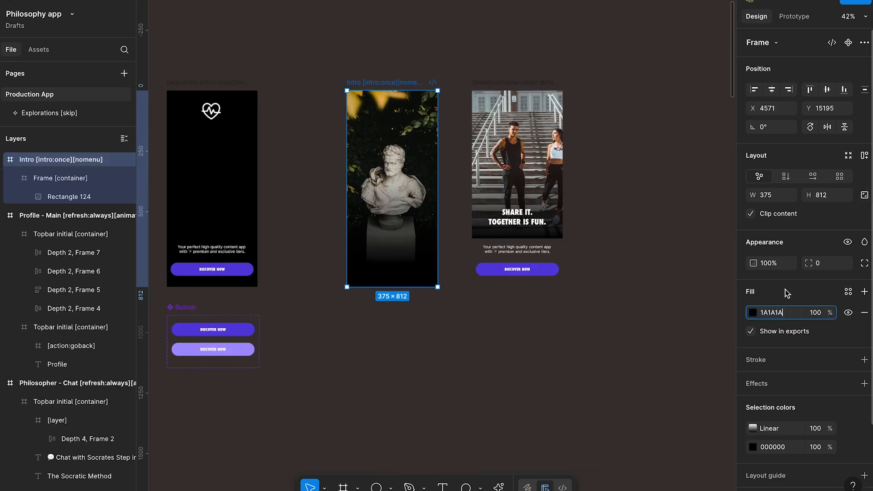
key(Return)
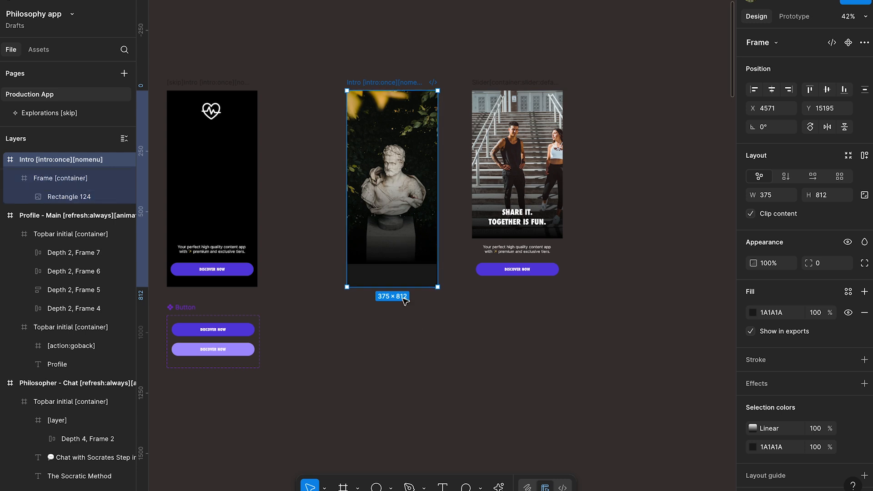
- Draw a rectangle of 375 × 180 across the lower end of the Intro screen, covering the photo's fading edge
scroll(396, 281, up, 3)
scroll(391, 302, up, 3)
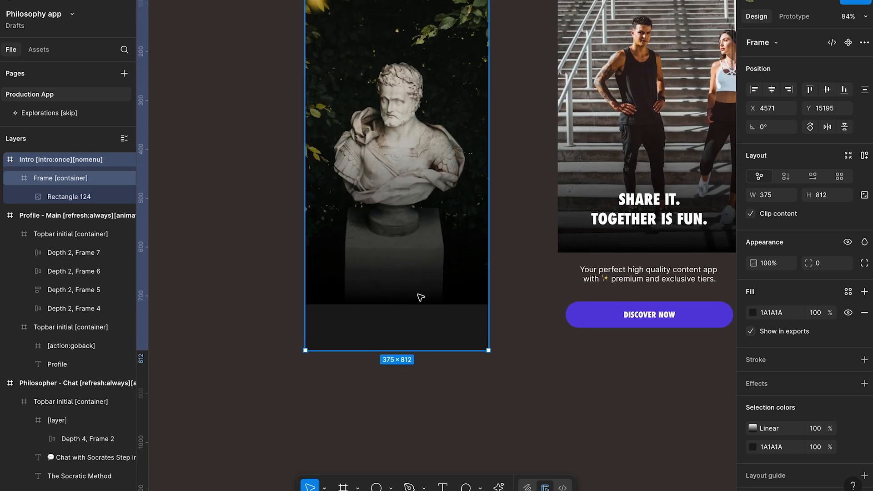
click(251, 373)
click(391, 488)
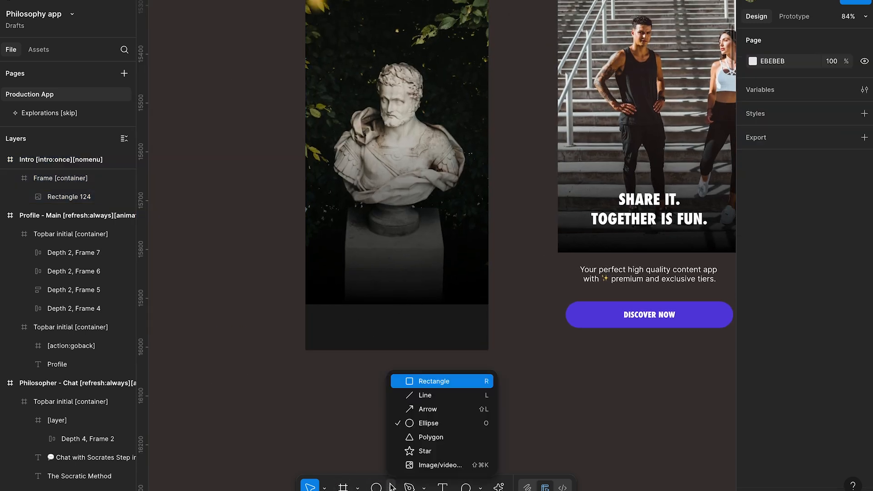
click(419, 382)
mouse_move(309, 349)
mouse_down()
mouse_move(488, 199)
mouse_move(488, 262)
mouse_up()
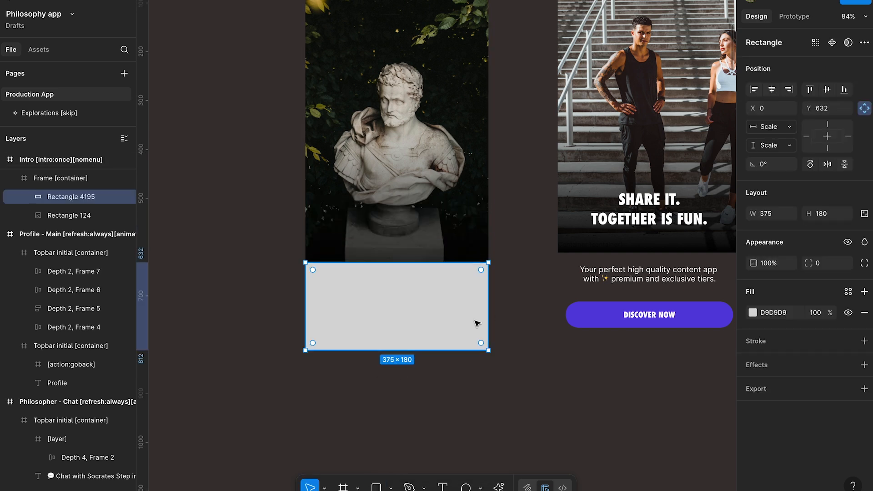
- Give the rectangle a linear gradient fill with both stops 1A1A1A, the 0% stop at 0% opacity and the 100% stop at 100%
scroll(448, 187, up, 3)
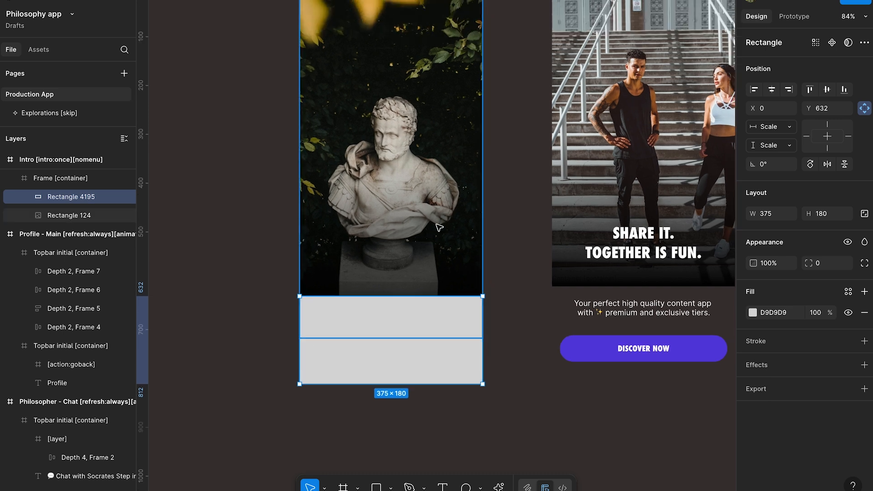
click(752, 312)
click(624, 218)
click(656, 323)
key(ctrl+v)
click(670, 337)
key(ctrl+v)
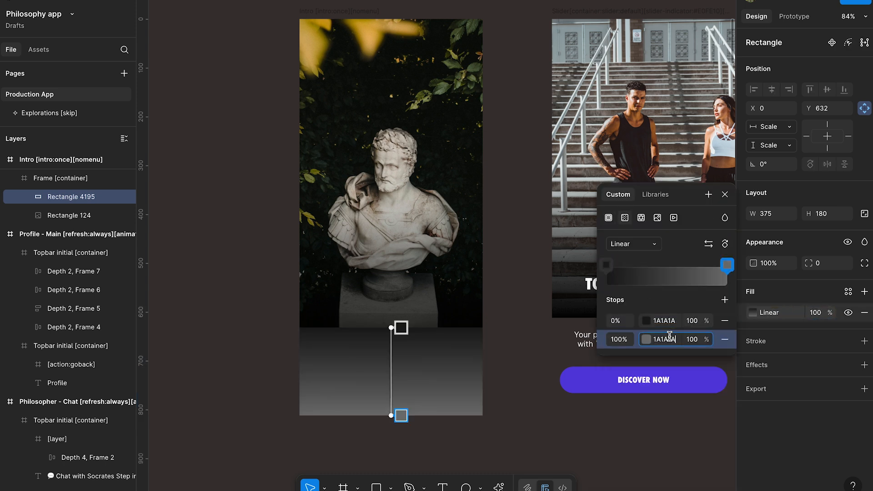
click(696, 324)
text(0)
key(Return)
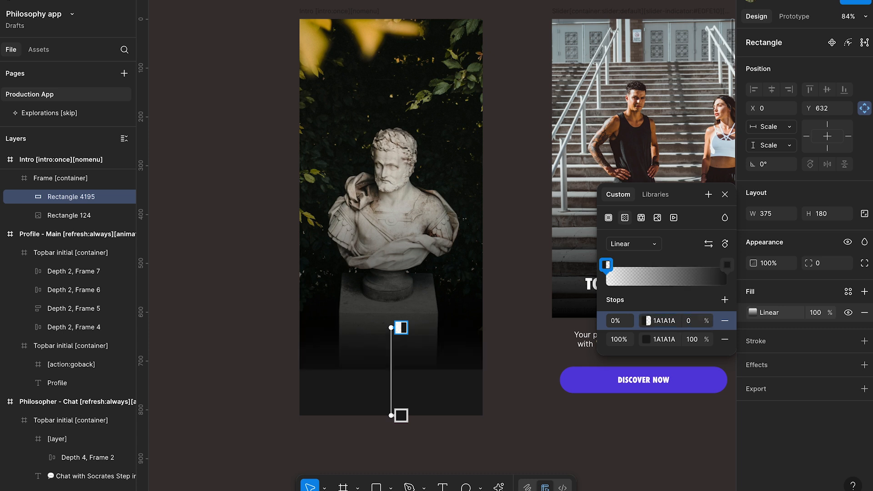
- Shorten the gradient rectangle to a height of 86, ending at the photo's lower edge, and check its gradient fill
click(430, 380)
drag(417, 415, 417, 371)
click(460, 432)
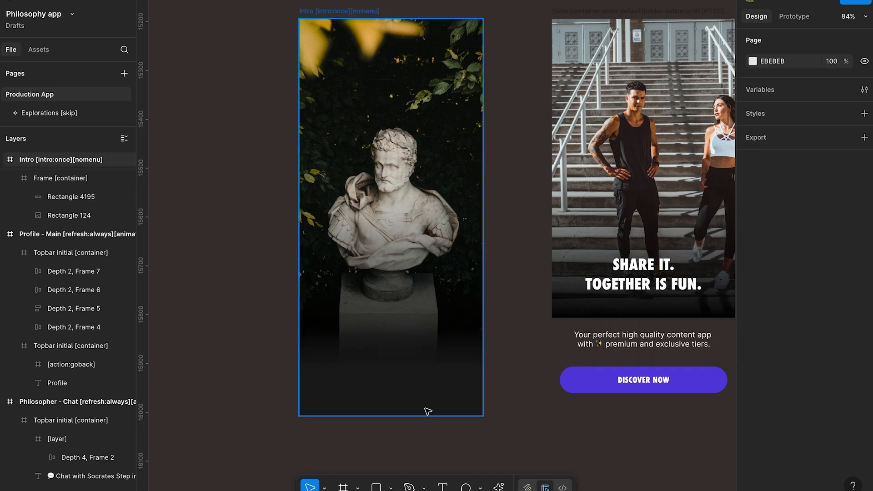
click(422, 360)
click(752, 312)
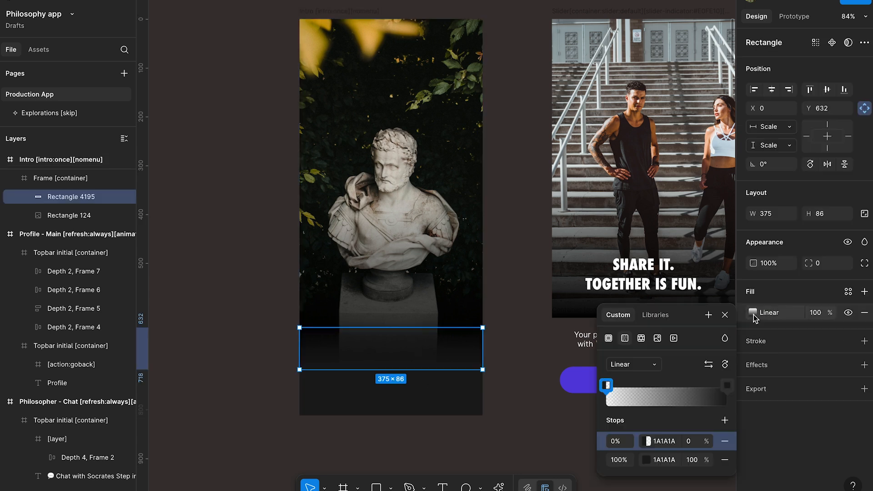
click(530, 385)
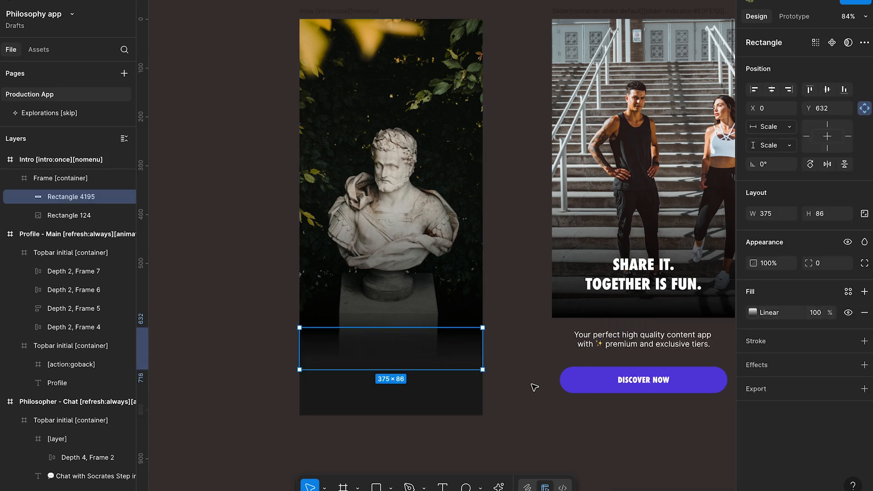
click(525, 385)
scroll(510, 366, up, 2)
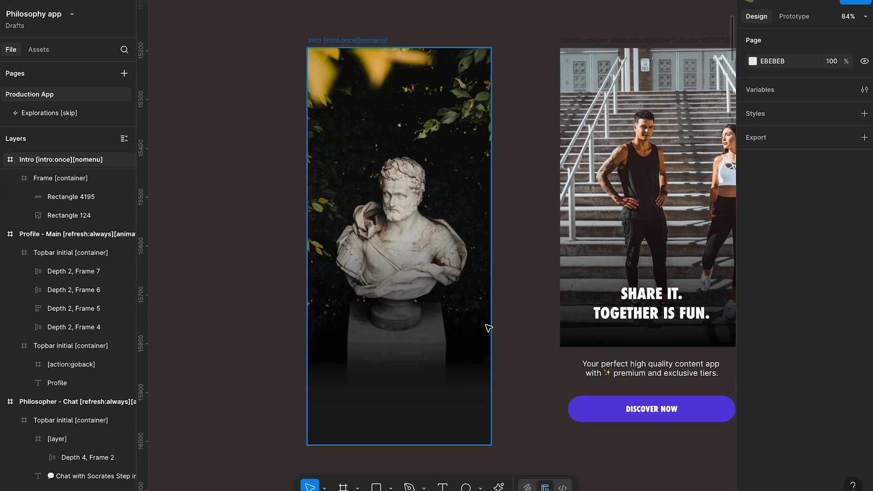
- Copy the "CHOOSE A PHILOSOPHER" title text from the Home - Main screen
scroll(486, 325, down, 2)
scroll(477, 343, down, 1)
scroll(477, 343, right, 1)
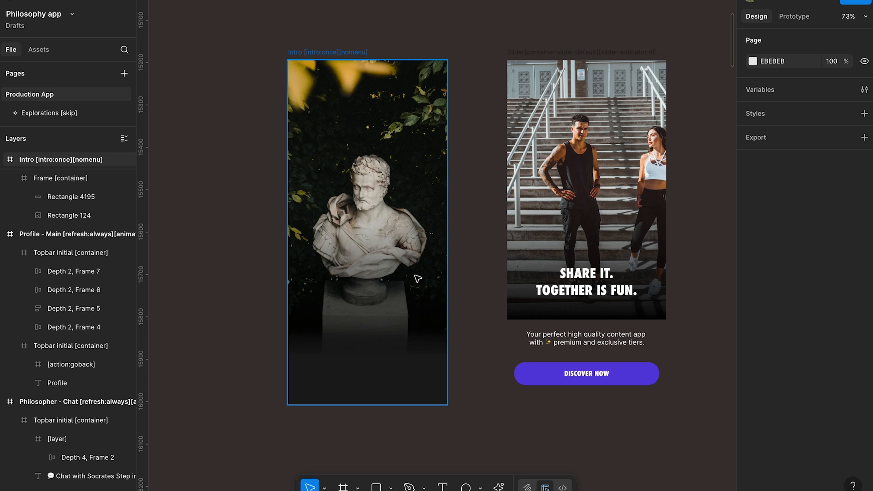
scroll(417, 278, down, 5)
scroll(418, 278, right, 10)
scroll(417, 278, down, 4)
scroll(417, 278, right, 5)
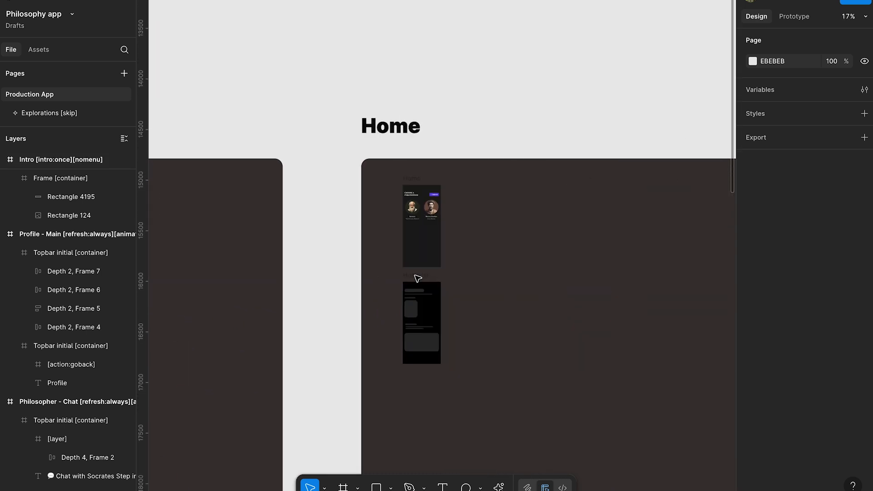
scroll(415, 241, up, 6)
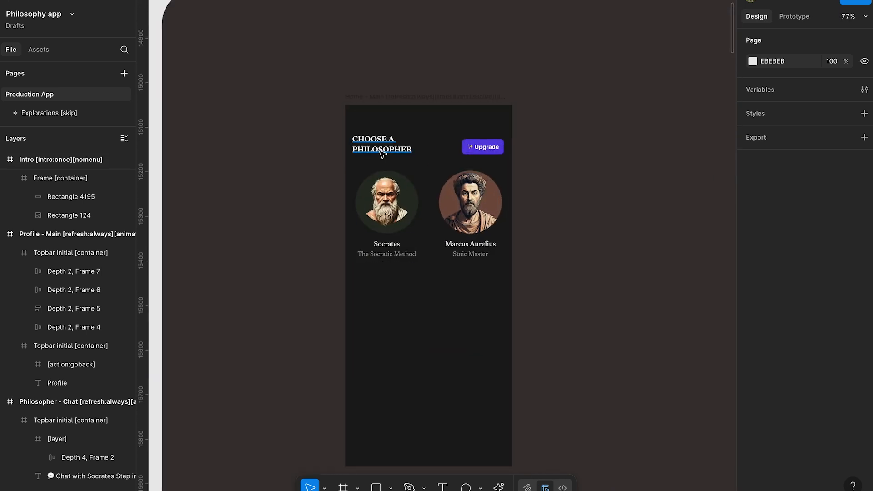
super+click(382, 155)
- Paste the copied title text into the Intro screen's image container
scroll(425, 190, down, 5)
scroll(425, 191, left, 15)
scroll(530, 233, up, 4)
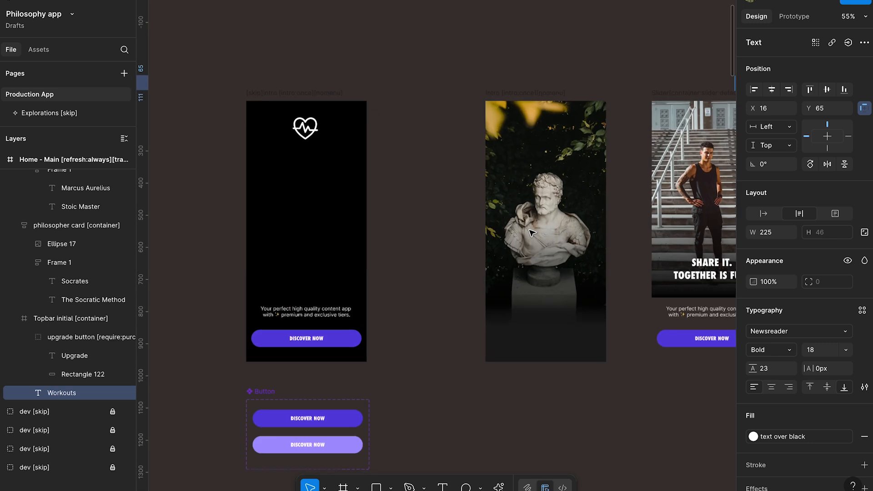
scroll(530, 233, up, 2)
scroll(531, 233, right, 3)
super+click(411, 253)
key(super+v)
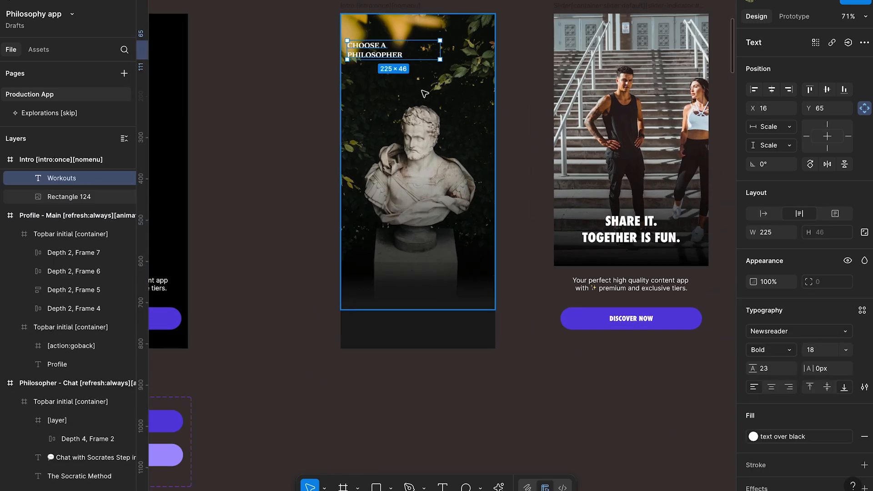
- Move the pasted title down over the bust's pedestal and set its font size to 32
drag(394, 58, 434, 283)
click(820, 347)
text(32)
key(Return)
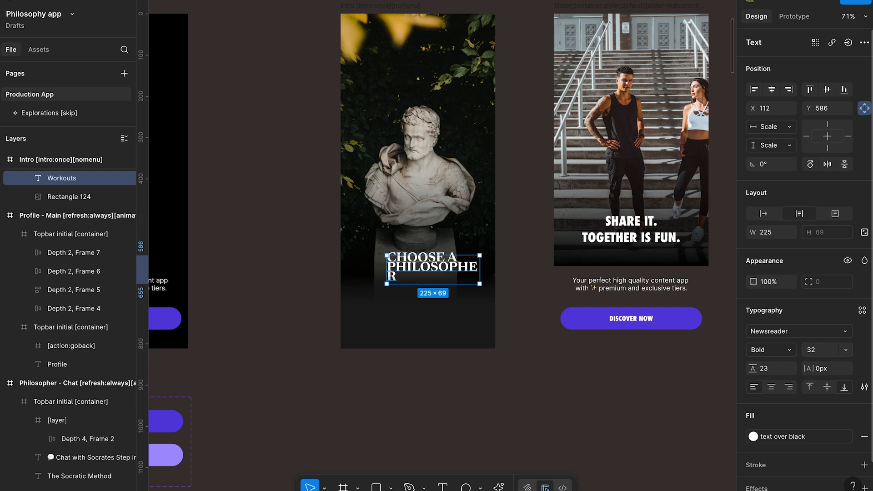
- Centre-align the title's text and set its line height to Auto
click(772, 386)
click(772, 370)
text(auto)
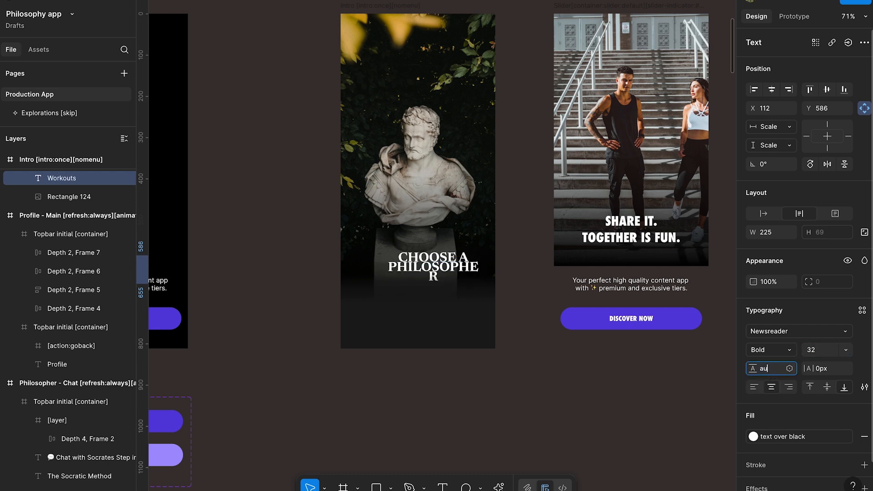
key(Return)
- Widen the title's text box to 269 so it wraps onto two lines, and place it at X 53, Y 549
drag(453, 264, 425, 246)
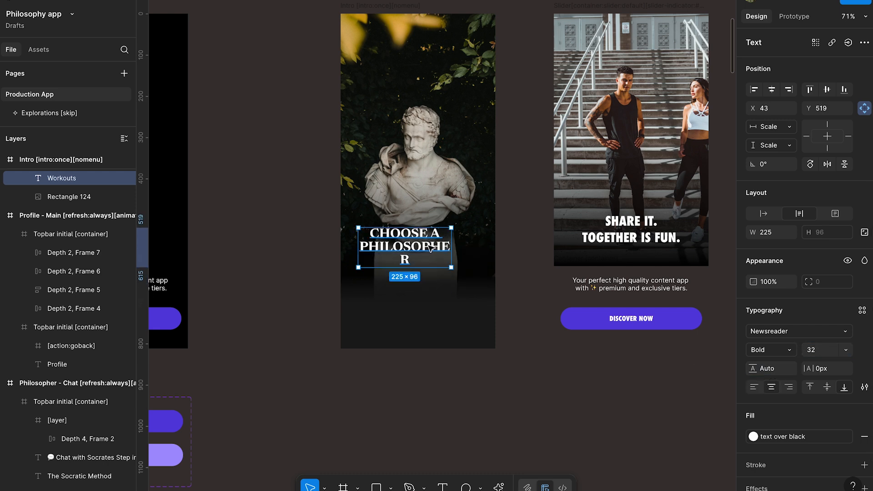
double_click(452, 247)
drag(491, 259, 443, 255)
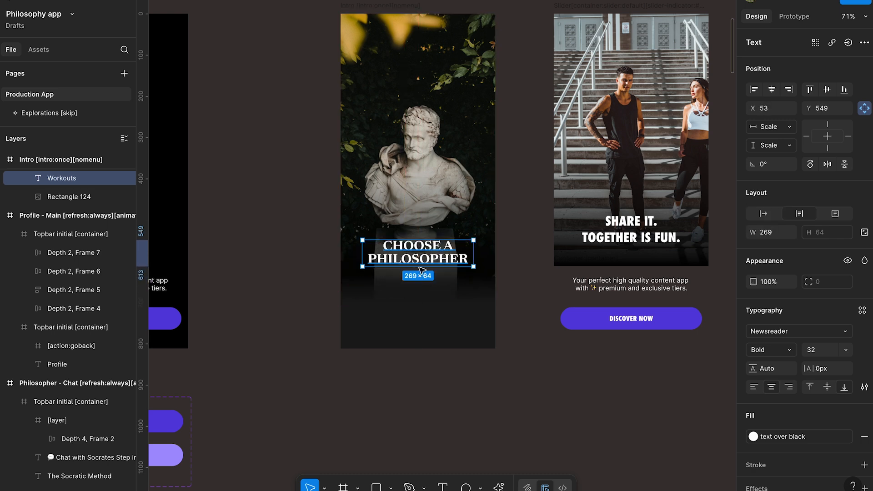
click(318, 253)
- Ask ChatGPT for a snappy 3-4 word tagline for the sign-in screen of a philosophy app for discussing with any philosopher in time
key(alt+space)
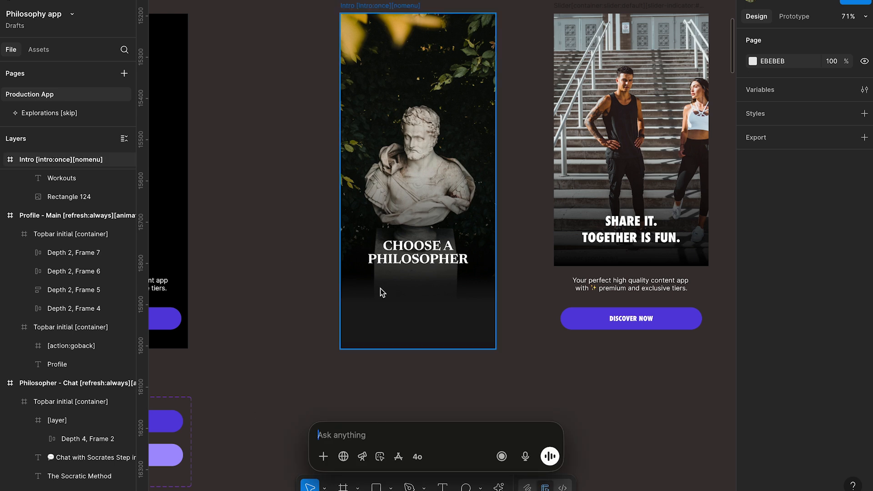
text(giv)
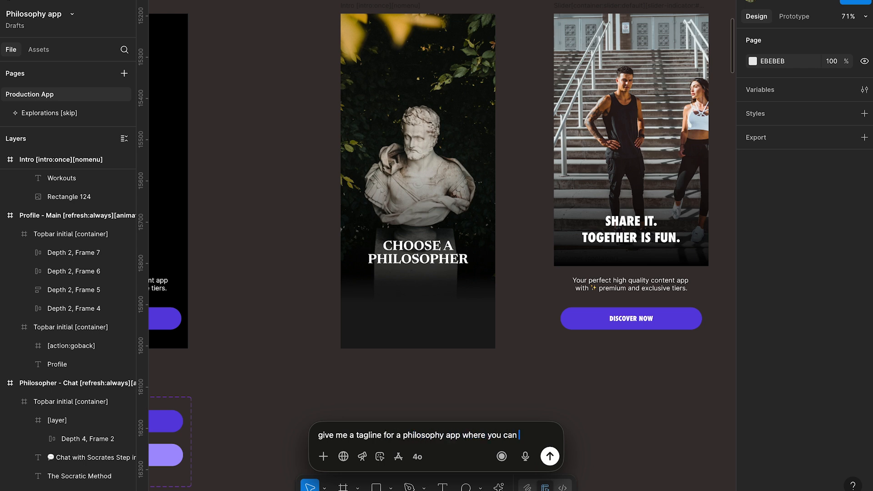
text(ss with)
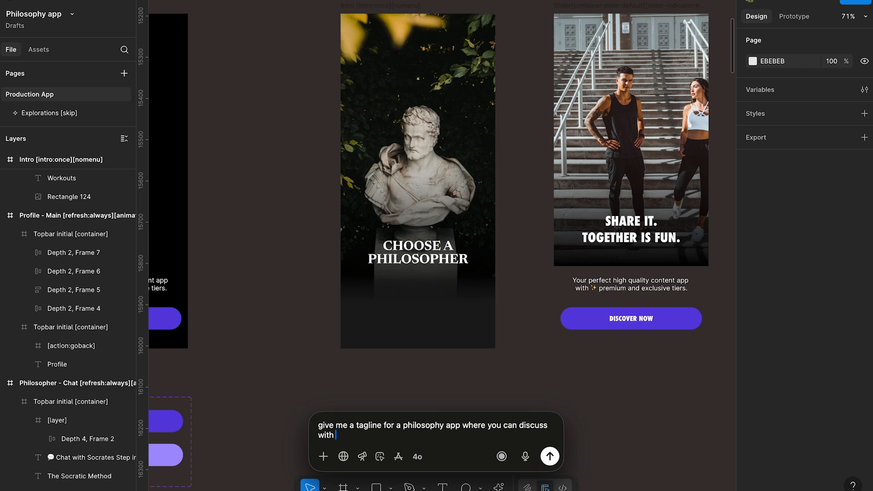
text( any philospher in time - it has to be snappy)
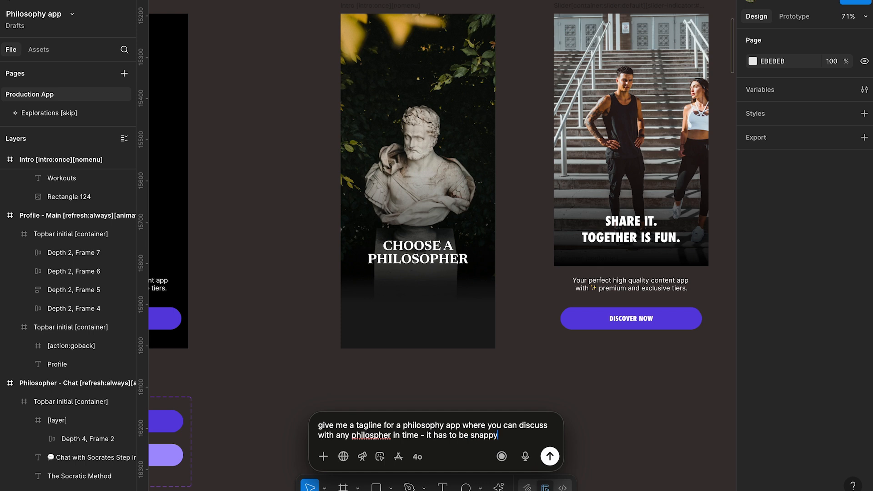
text(, 3-4 words and)
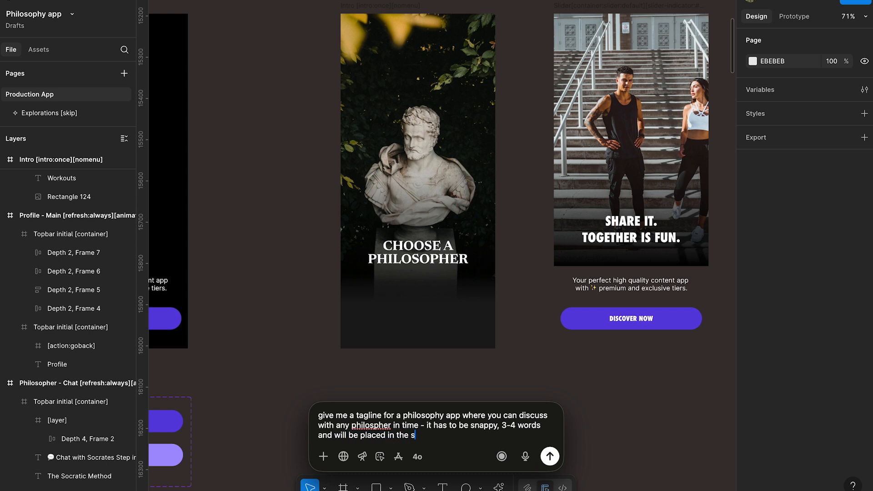
text(will be placed in the sign in screen in my app)
key(Return)
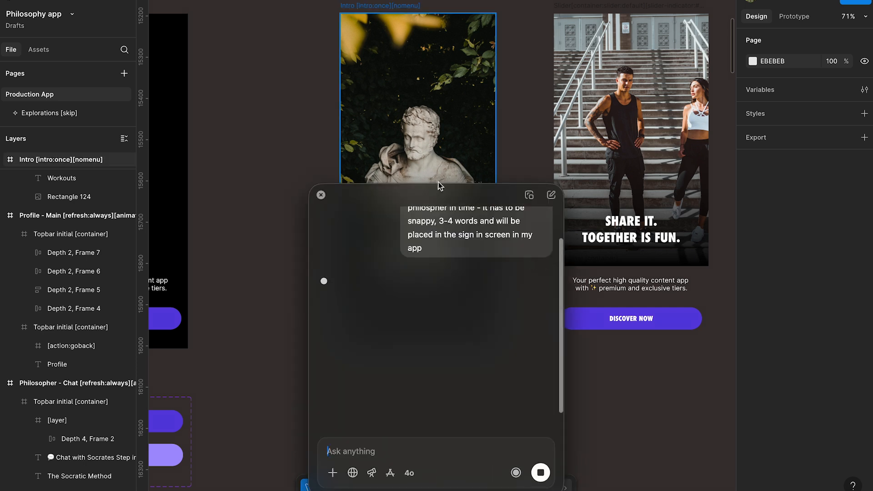
- Move the chat window away from the Intro screen and copy the suggested tagline "Timeless minds, real talks"
drag(485, 155, 135, 6)
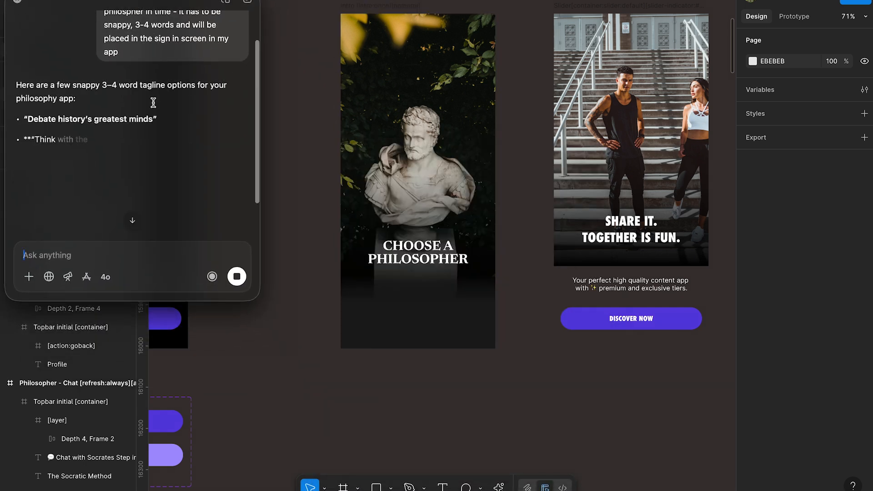
scroll(36, 118, down, 3)
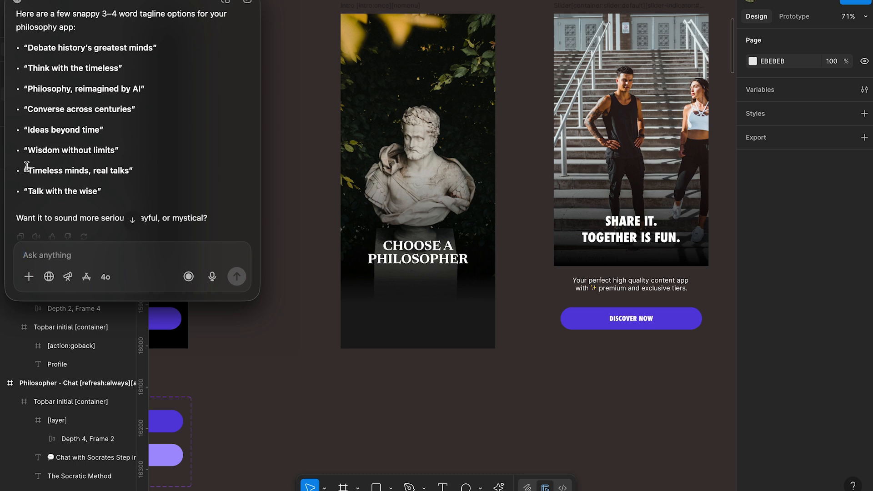
drag(29, 170, 132, 170)
click(365, 168)
- Try to paste the tagline "Timeless minds, real talks" into the Intro title's text, and undo the paste
click(431, 255)
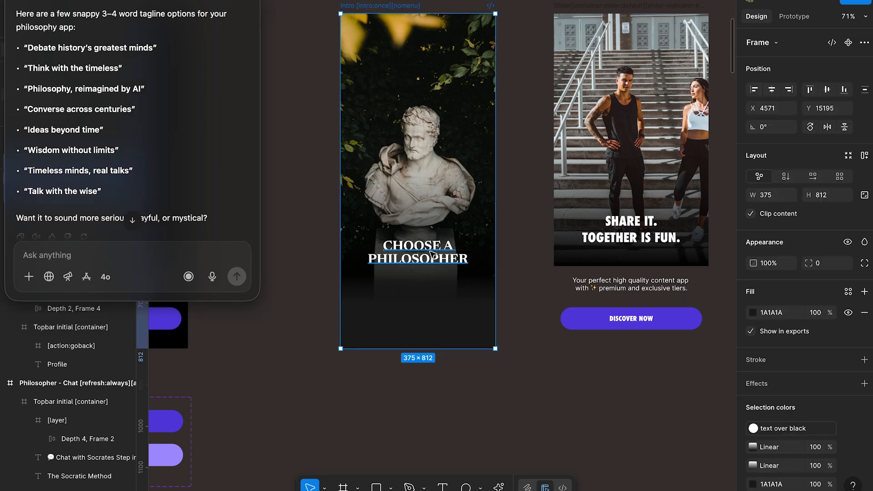
double_click(429, 251)
key(Right)
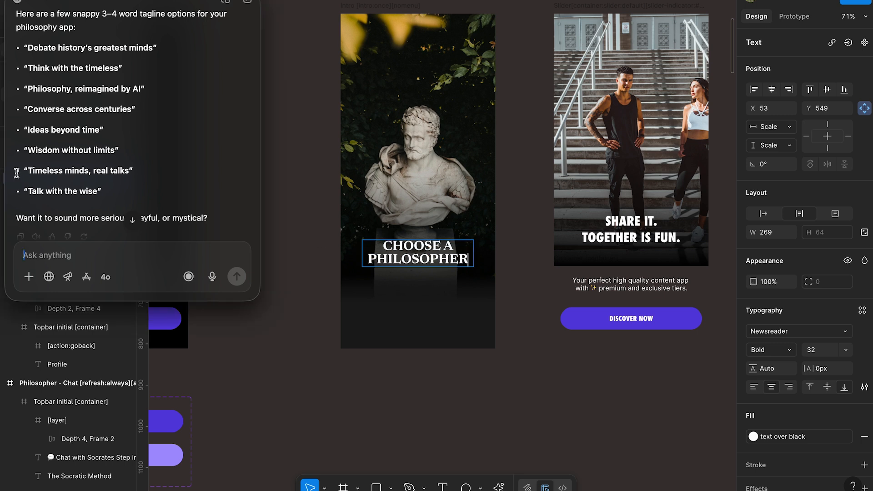
drag(27, 171, 129, 170)
click(464, 228)
key(super+v)
key(super+z)
click(299, 160)
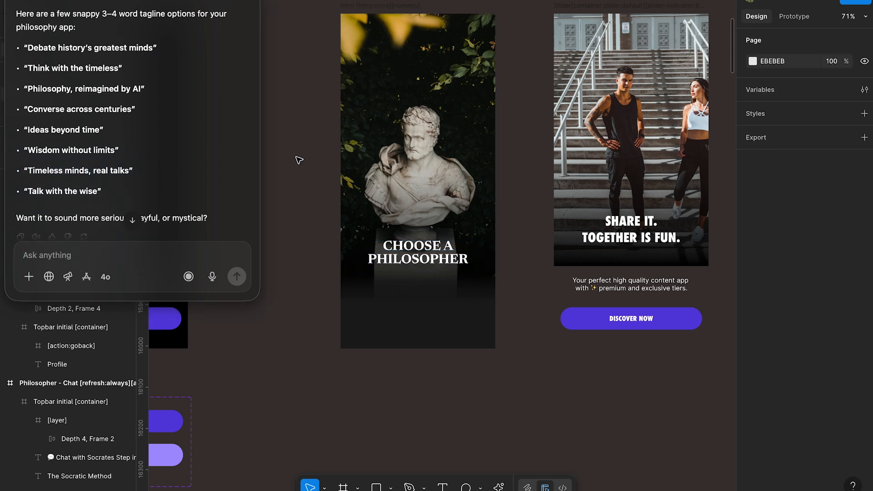
- Copy the suggested tagline "Timeless minds, real talks" and paste it into the ChatGPT message field, selecting all of it
key(super+v)
key(super+z)
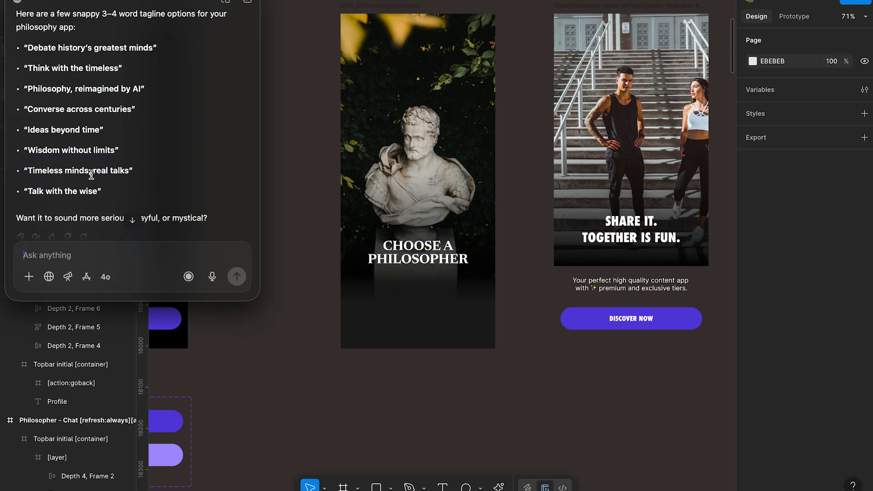
drag(130, 173, 29, 173)
key(super+c)
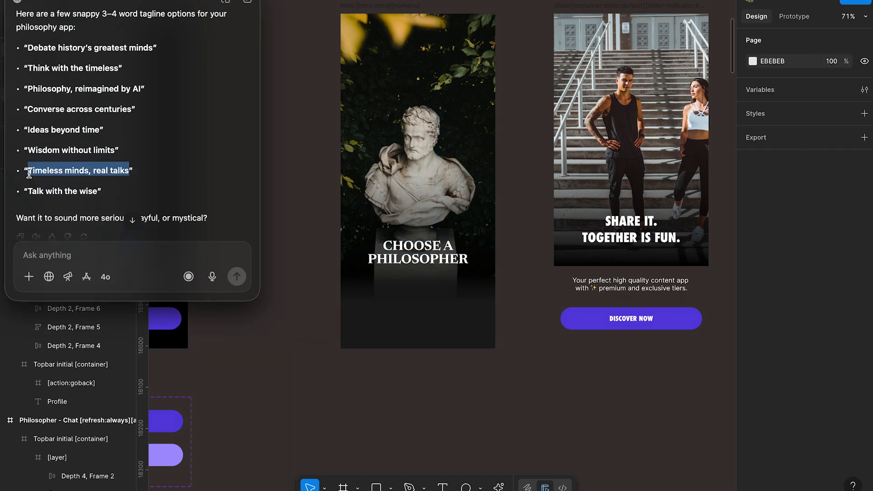
click(68, 254)
key(super+v)
key(super+a)
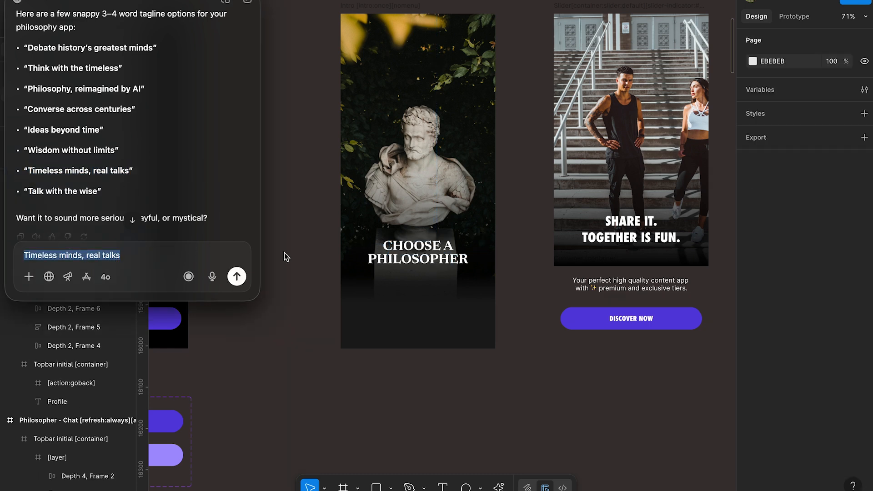
- Replace the Intro title's text with "Timeless minds, real talks" and delete the stray tagline text pasted as a separate layer
click(391, 398)
key(super+v)
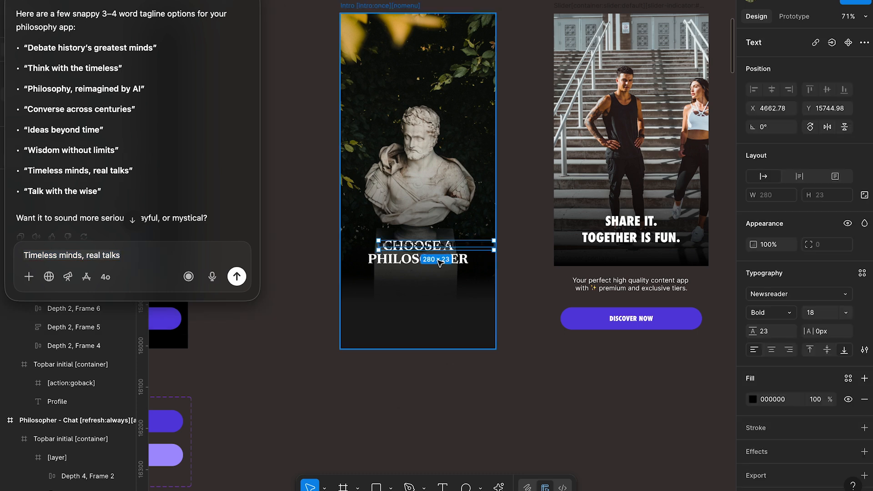
drag(434, 252, 433, 369)
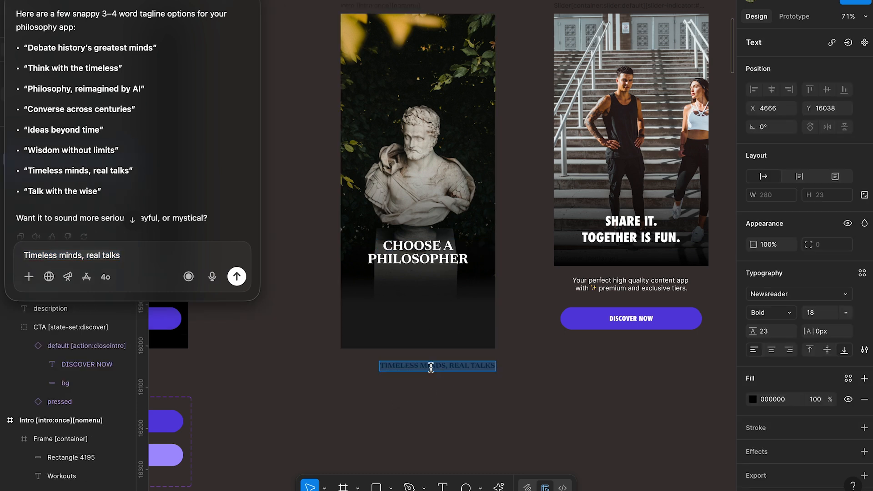
click(421, 253)
text(TIMELESS MINDS, REAL TALKS)
click(453, 369)
key(Delete)
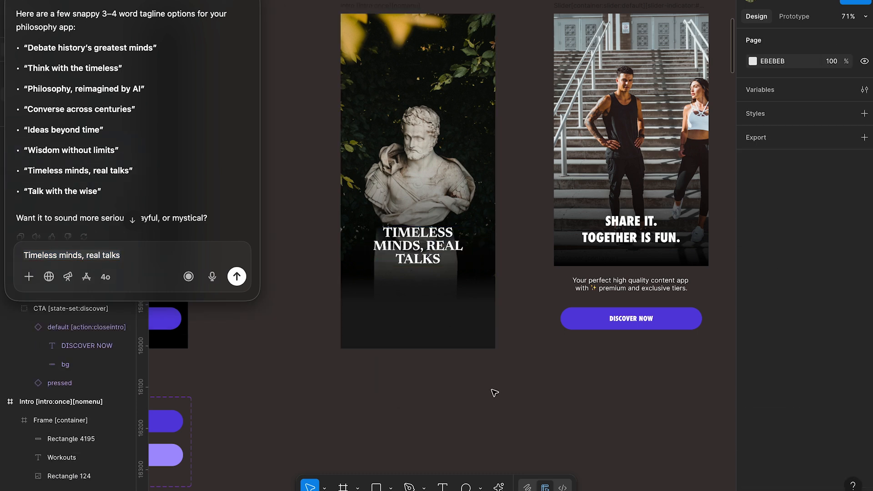
- Widen the title's text box to 315 so it wraps onto two lines, and place it at X 30, Y 568
click(460, 245)
drag(473, 240, 454, 268)
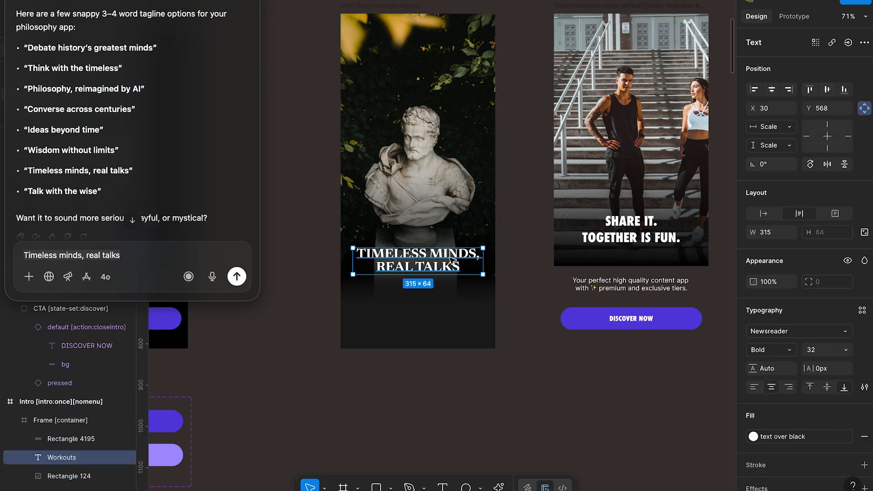
- Reduce the title's font size and move the title slightly down on the Intro screen
click(814, 350)
key(Down)
key(Down)
key(Down)
key(Down)
key(Down)
key(Down)
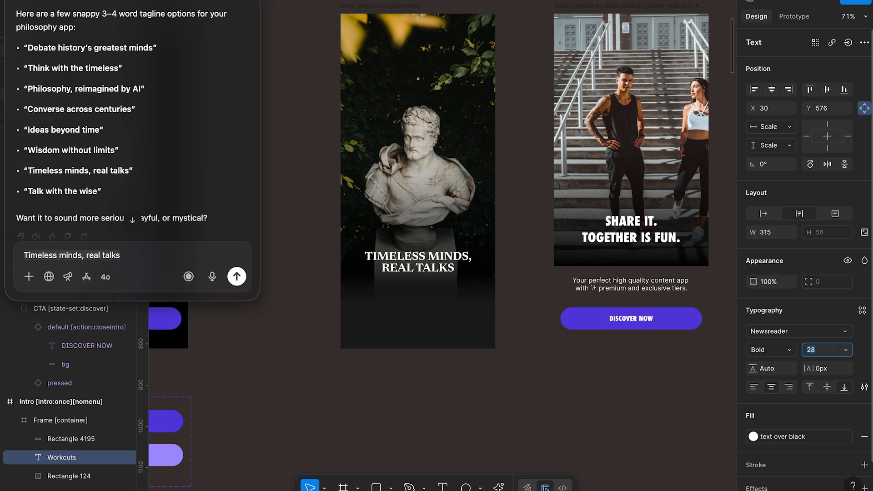
drag(441, 260, 442, 267)
click(527, 288)
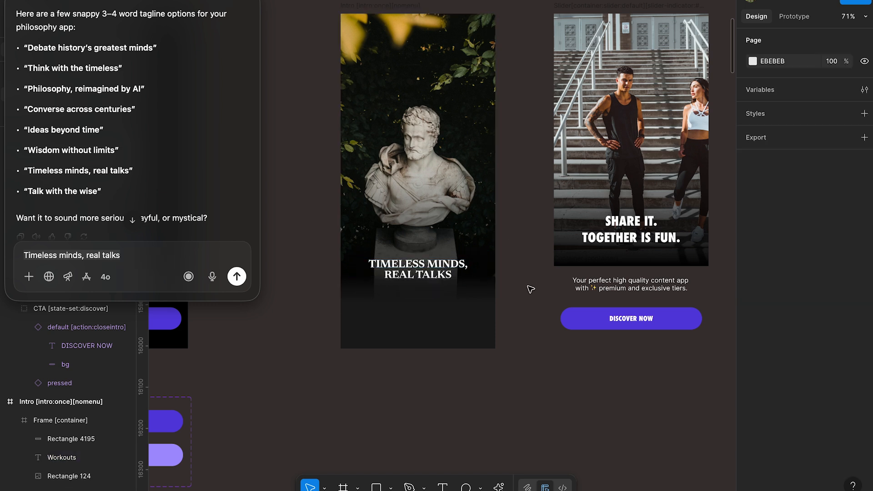
- Copy the CTA [state-set:discover] button group from the [skip]Intro preset screen
click(587, 285)
click(635, 319)
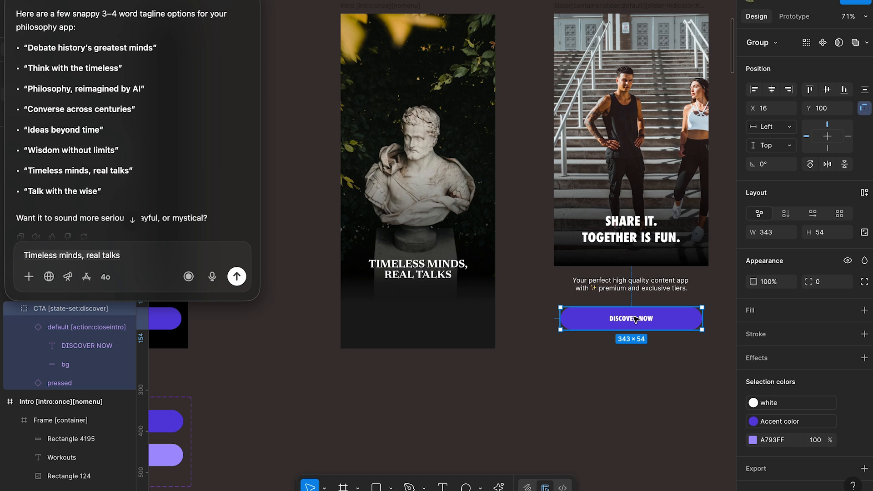
scroll(291, 281, left, 6)
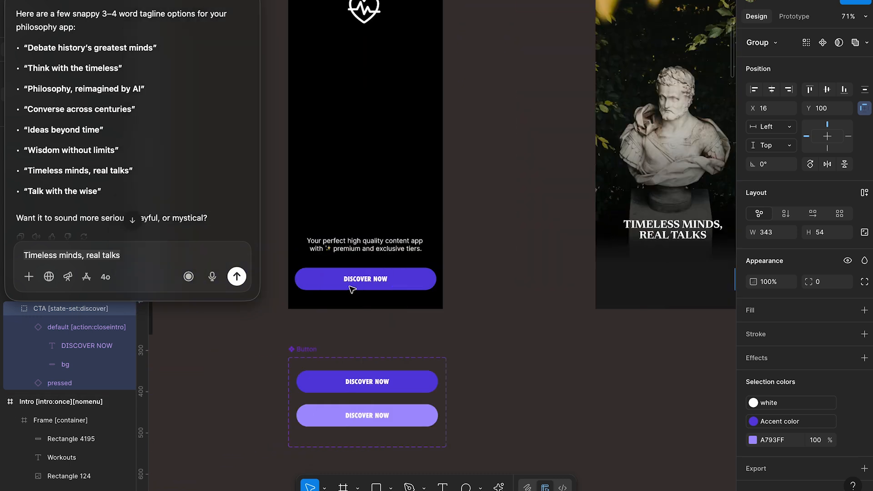
click(350, 286)
double_click(349, 286)
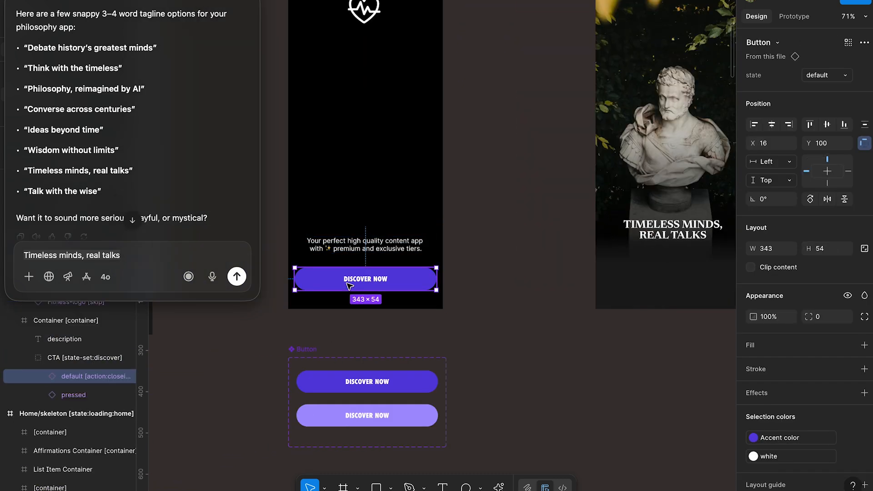
click(53, 361)
scroll(375, 322, right, 5)
click(454, 244)
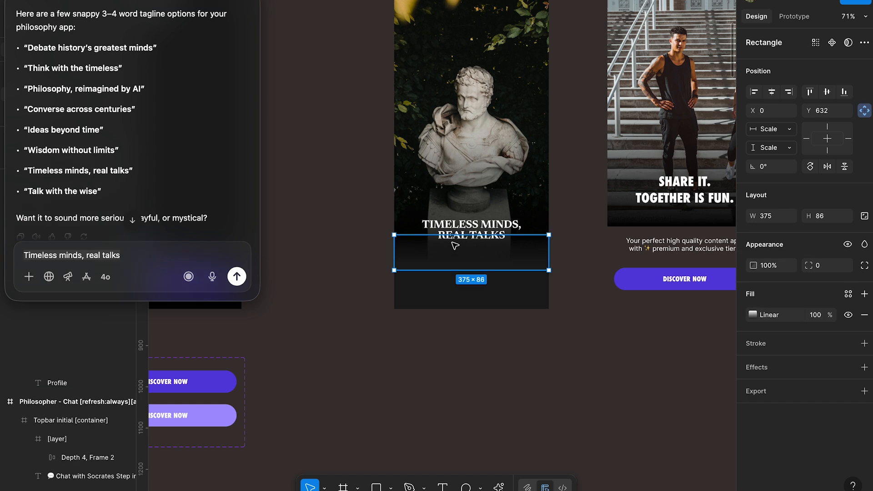
key(Delete)
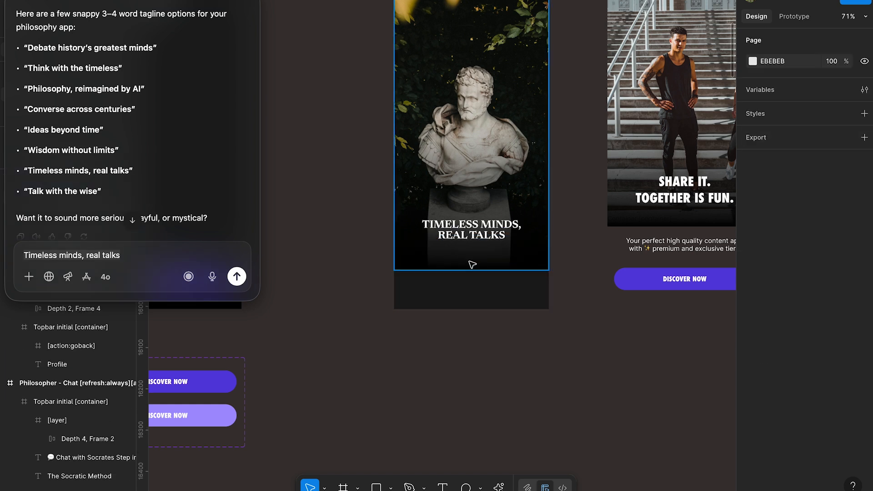
key(super+z)
- Paste the CTA group into the Intro frame and place it below the title at X 16, Y 691
click(480, 285)
key(super+v)
drag(496, 21, 500, 268)
- Close the ChatGPT window covering the canvas
scroll(501, 269, down, 5)
scroll(501, 269, right, 10)
key(super+a)
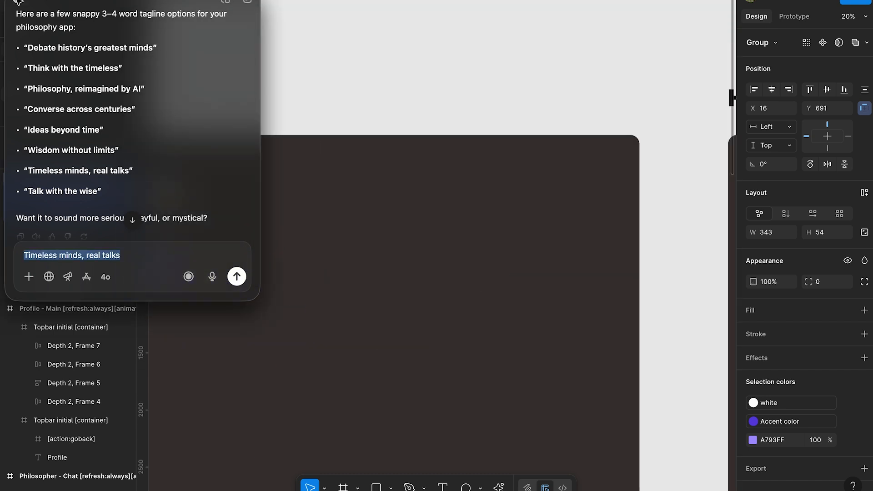
key(Escape)
- Find the Start button on the Socrates screen in the Chat section and inspect its fill colour
scroll(459, 236, down, 3)
scroll(459, 235, right, 5)
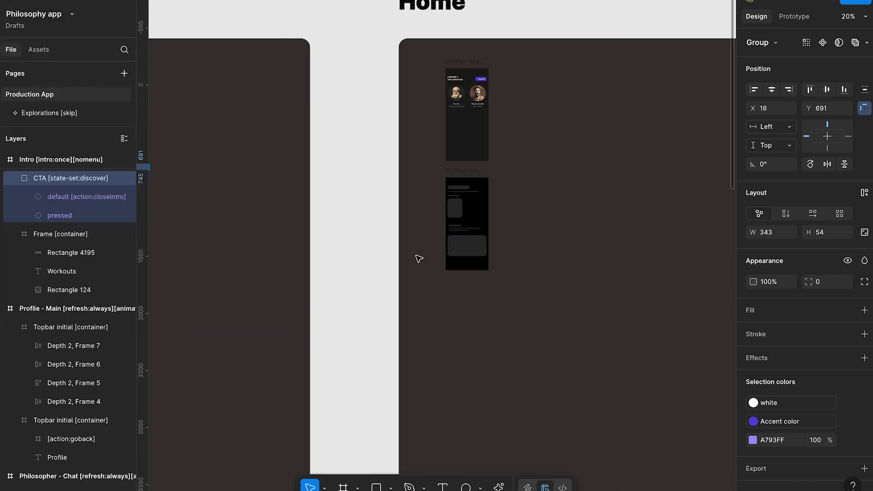
scroll(416, 255, down, 15)
scroll(417, 255, right, 2)
scroll(418, 258, up, 2)
scroll(573, 129, up, 5)
super+click(569, 313)
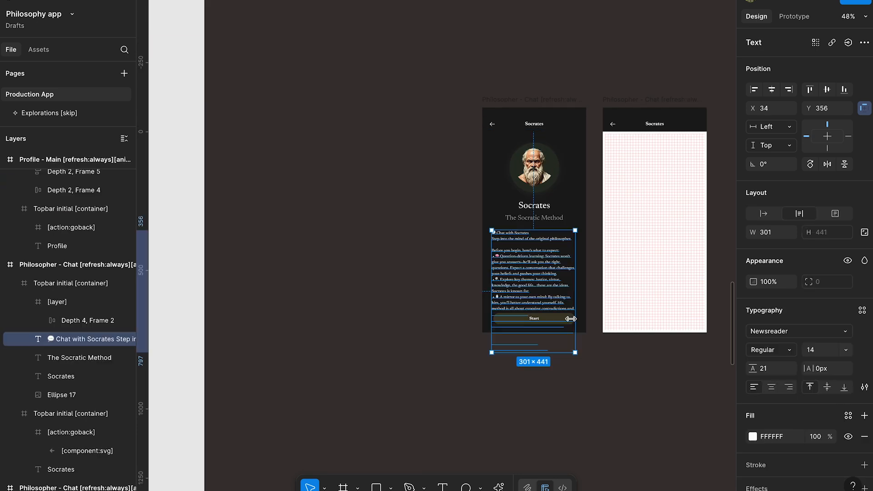
super+click(562, 319)
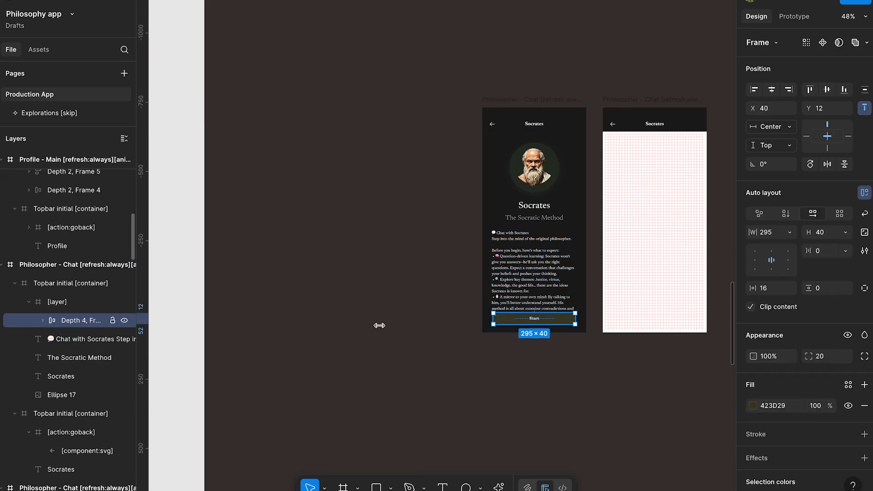
click(768, 405)
scroll(482, 337, down, 5)
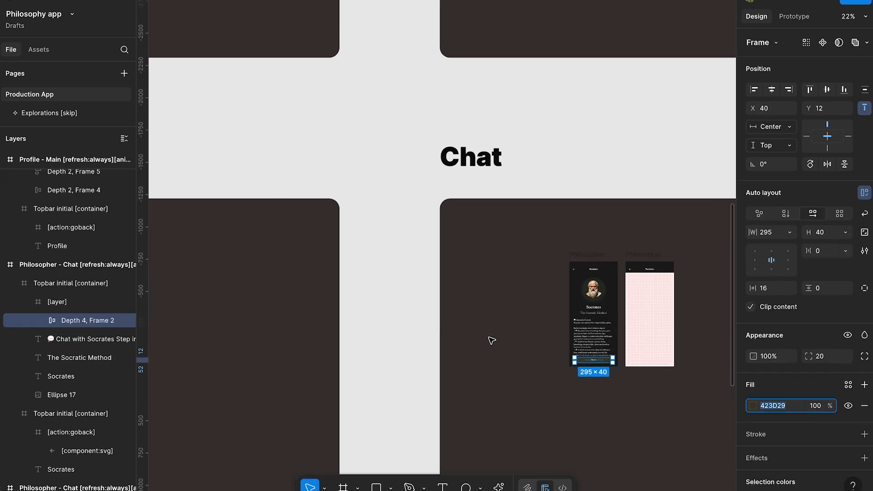
- Select the whole Start button frame on the Socrates screen and copy it
scroll(481, 334, up, 9)
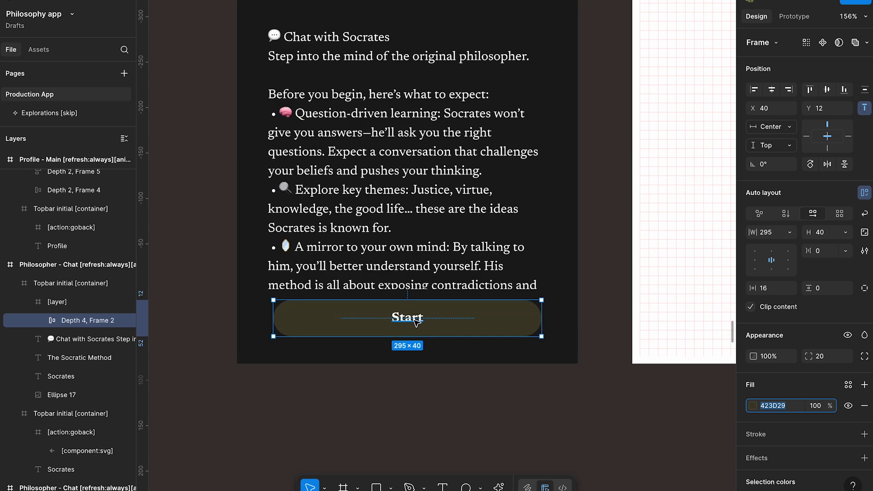
super+click(414, 317)
scroll(413, 317, down, 4)
click(438, 317)
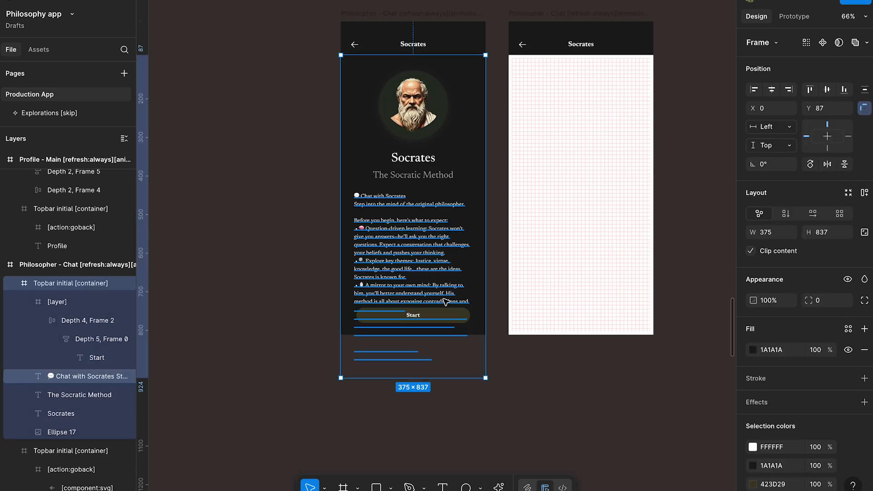
click(450, 316)
click(452, 317)
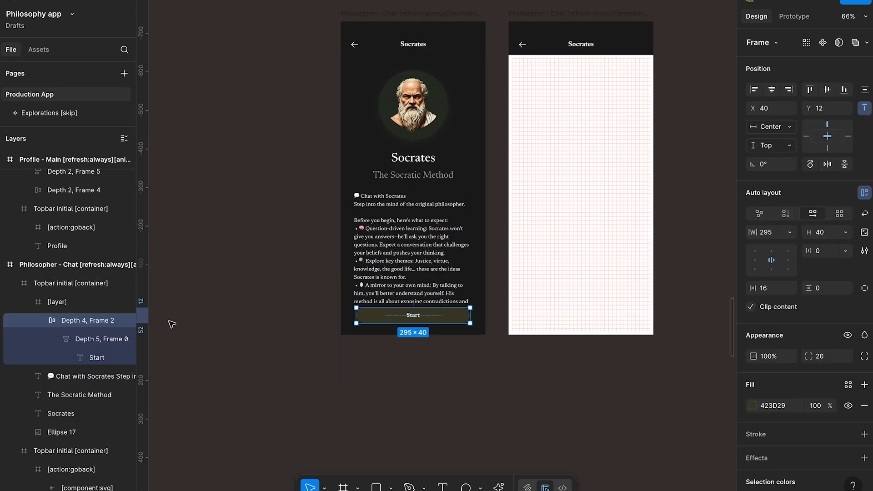
- Return to the intro screens and move the Button component set beneath the new Intro screen
scroll(325, 321, down, 5)
scroll(324, 320, up, 10)
scroll(324, 320, left, 10)
scroll(325, 320, right, 10)
scroll(325, 320, up, 5)
drag(225, 26, 430, 46)
- Paste the copied Start button beside the Button component set at X 4981, Y 16313
scroll(485, 166, up, 4)
scroll(485, 166, up, 5)
click(538, 195)
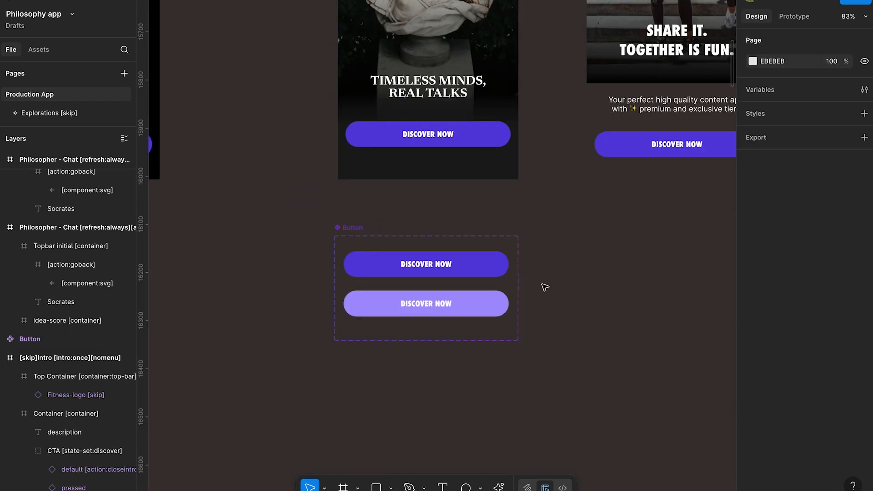
key(ctrl+v)
drag(453, 255, 623, 346)
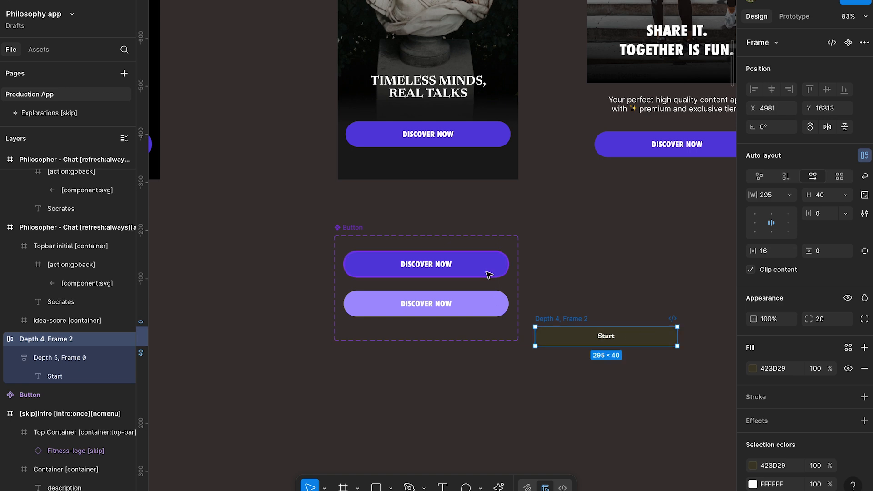
- Fill the default button variant's background with the colour 423D29 sampled from the pasted Start button
double_click(487, 272)
key(i)
click(557, 331)
- Copy the Start label into the default button variant and centre it on the button
double_click(606, 339)
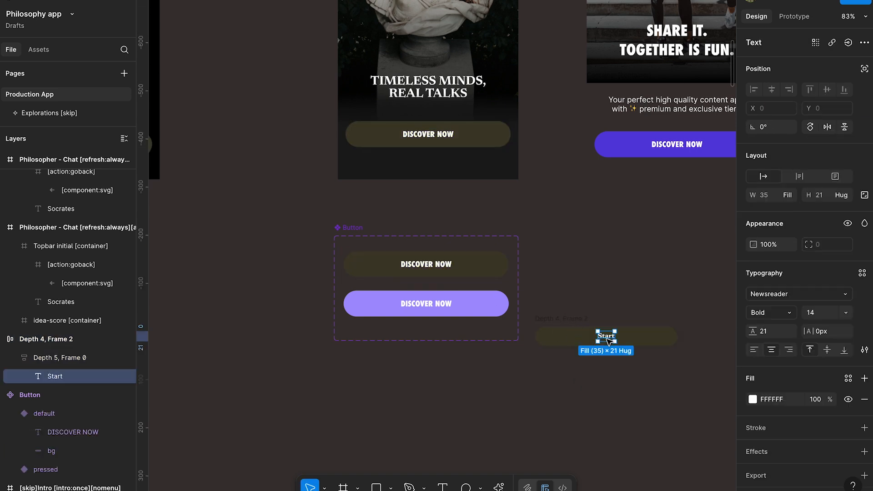
double_click(438, 266)
key(ctrl+v)
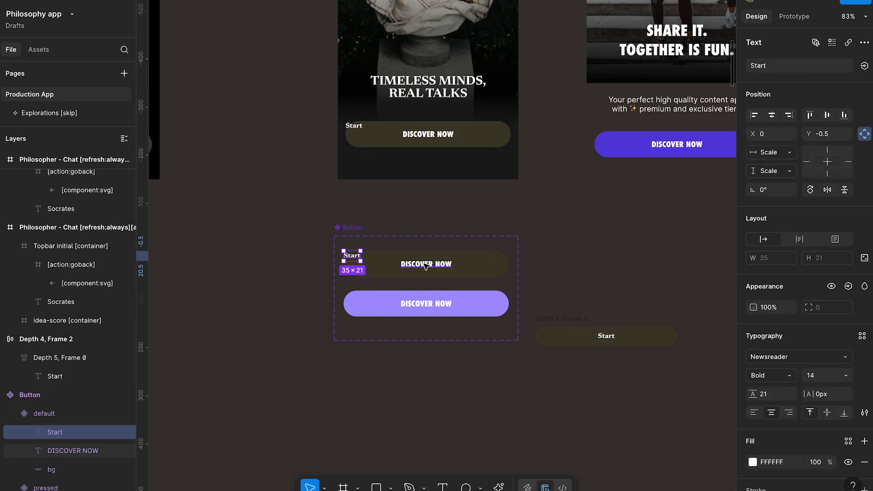
drag(361, 258, 432, 268)
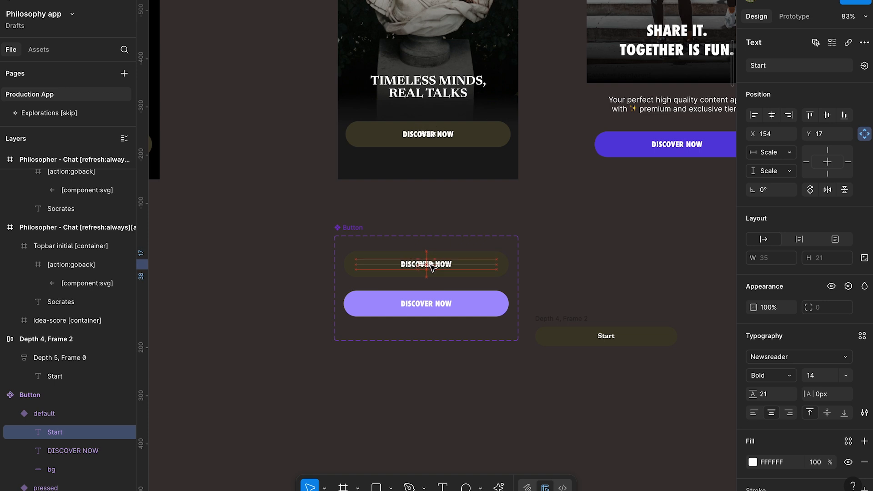
- Set the Start label's font size to 16 and remove the DISCOVER NOW label from the default variant
click(821, 378)
key(Up)
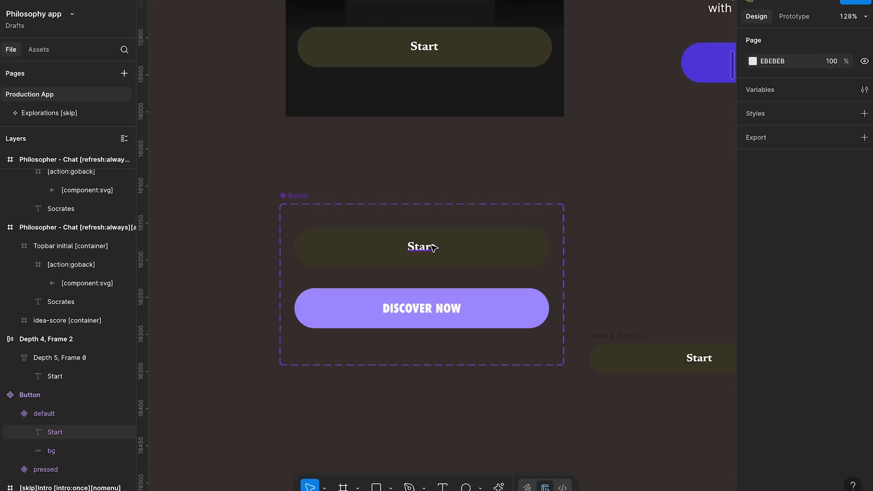
click(431, 246)
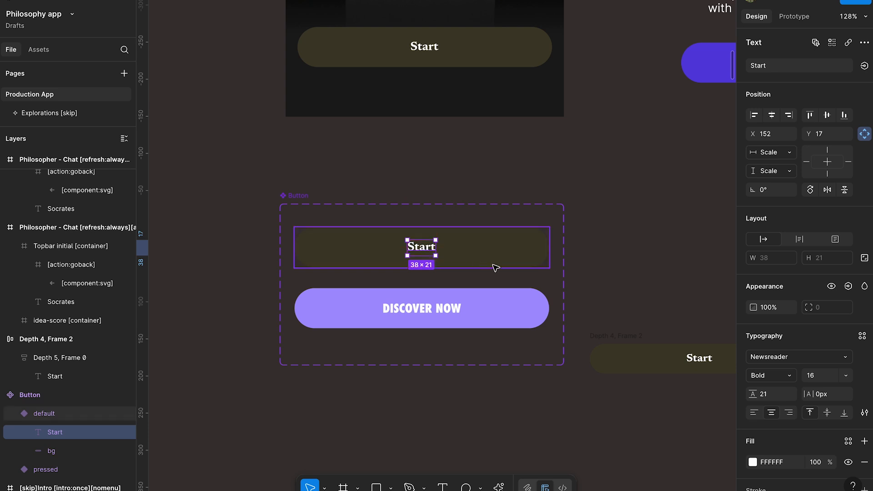
- Change the default variant's label to "GET STARTED" and place it at Y 18
double_click(425, 247)
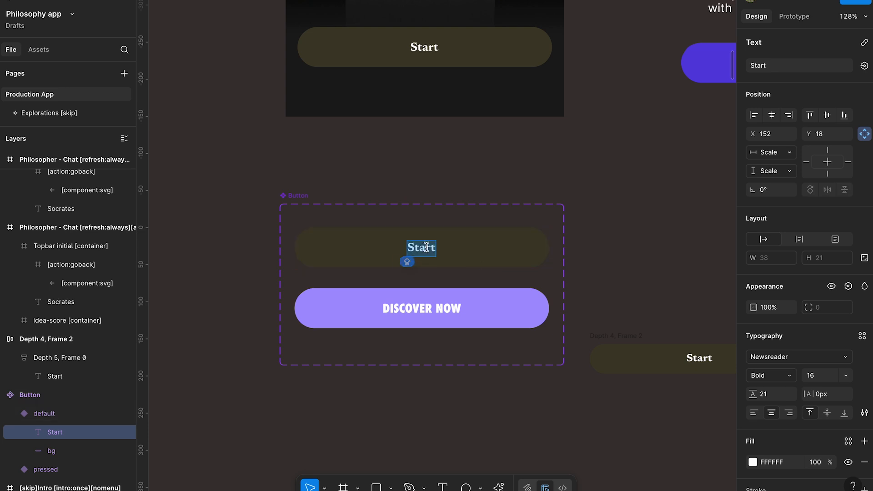
text(G)
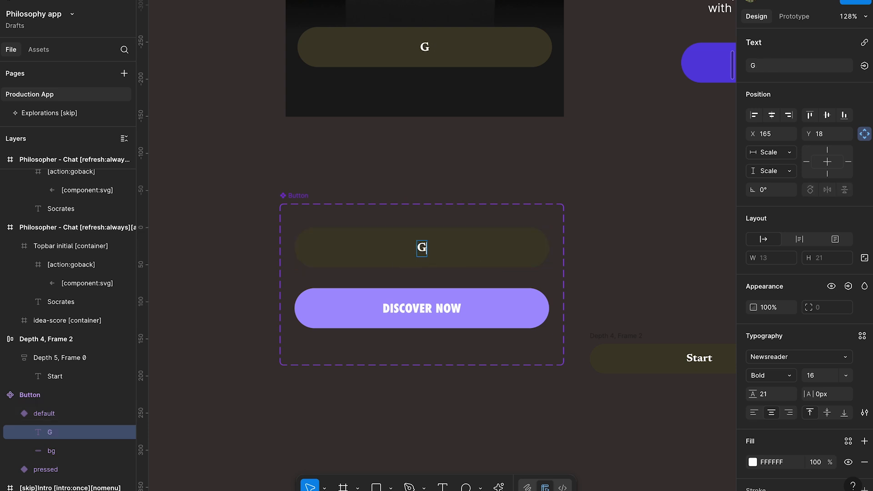
text(ET STARTED)
key(Escape)
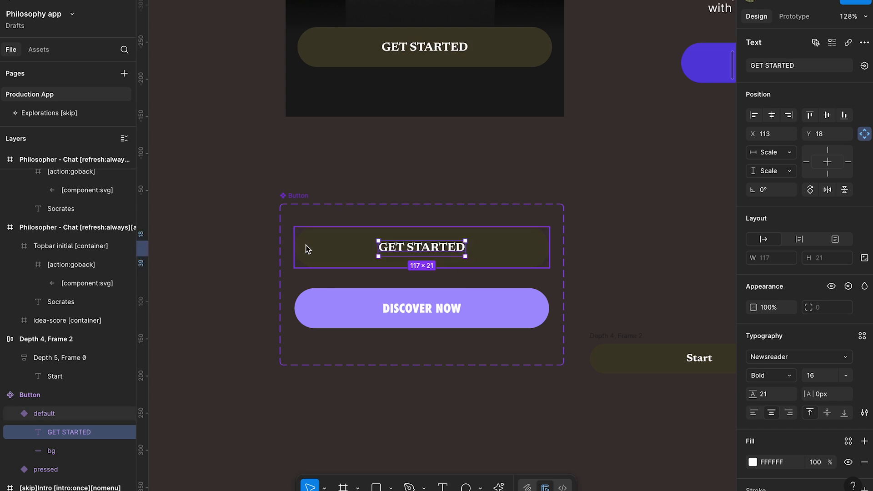
- Widen the GET STARTED label's text box symmetrically to 285 within the button
drag(383, 248, 324, 249)
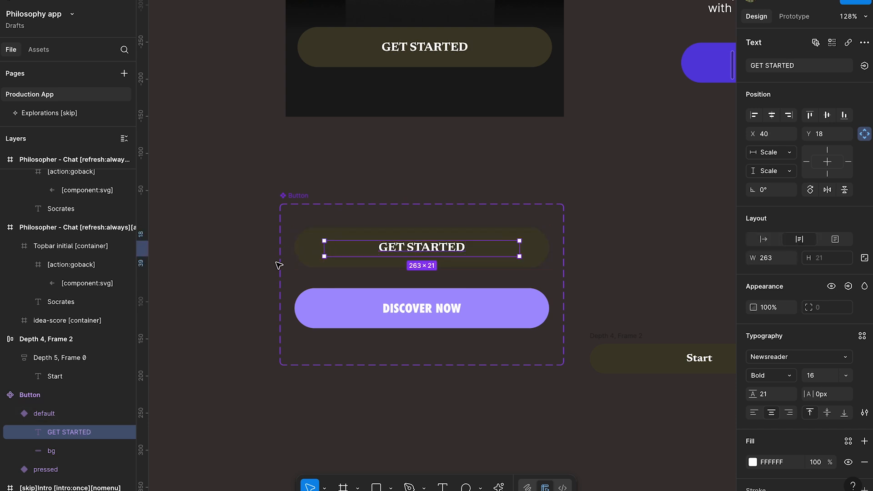
scroll(336, 252, up, 1)
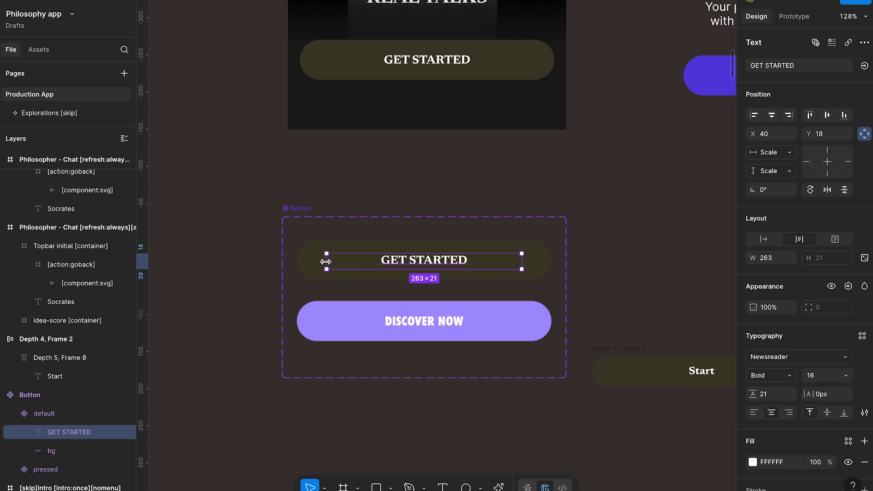
drag(325, 259, 318, 260)
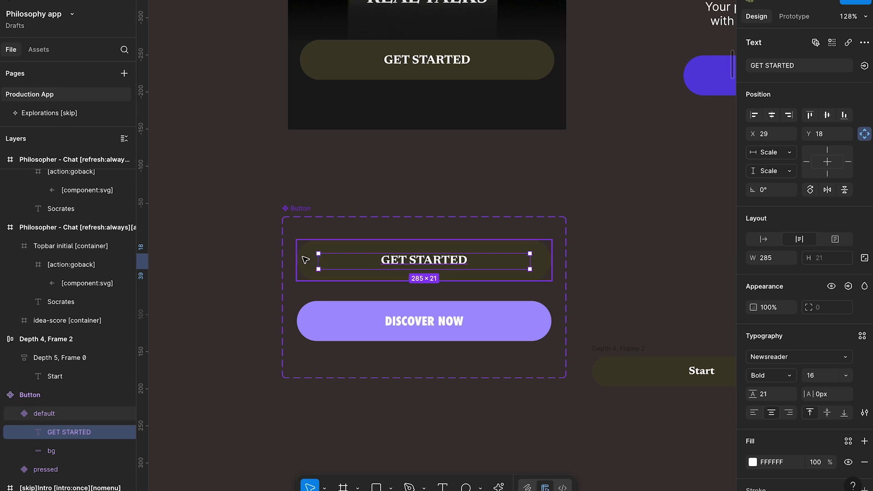
- Replace the DISCOVER NOW label in the pressed button variant with the copied GET STARTED label
click(431, 321)
key(Delete)
key(ctrl+v)
- Sample the default variant's colour for the pressed variant's background, then lighten the fill to 605B47
click(467, 311)
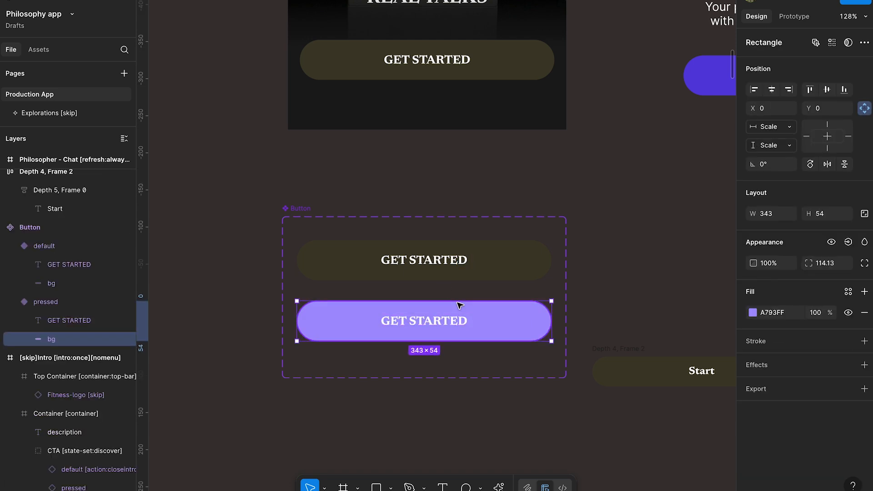
key(i)
click(498, 252)
click(773, 312)
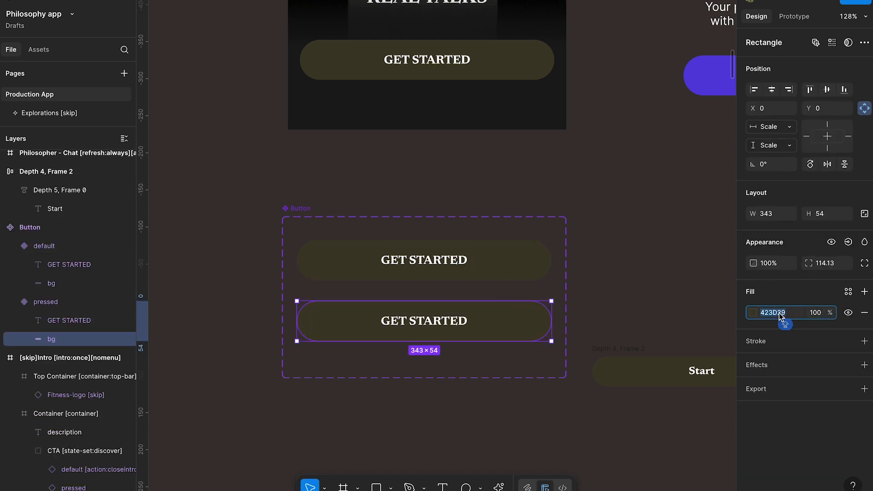
key(shift+Up)
key(shift+Up)
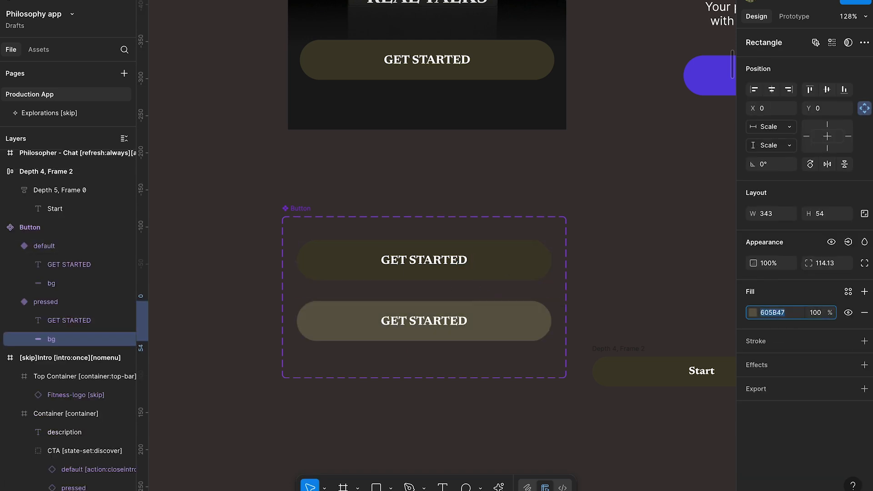
click(730, 334)
- Move the Button component set up beneath the intro screen, aligned with its left edge at X 4571, Y 16081
scroll(476, 270, up, 3)
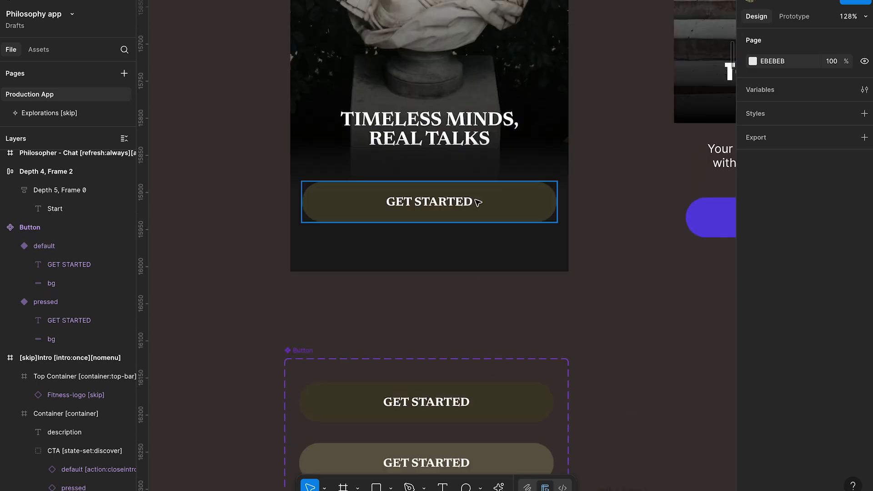
click(478, 203)
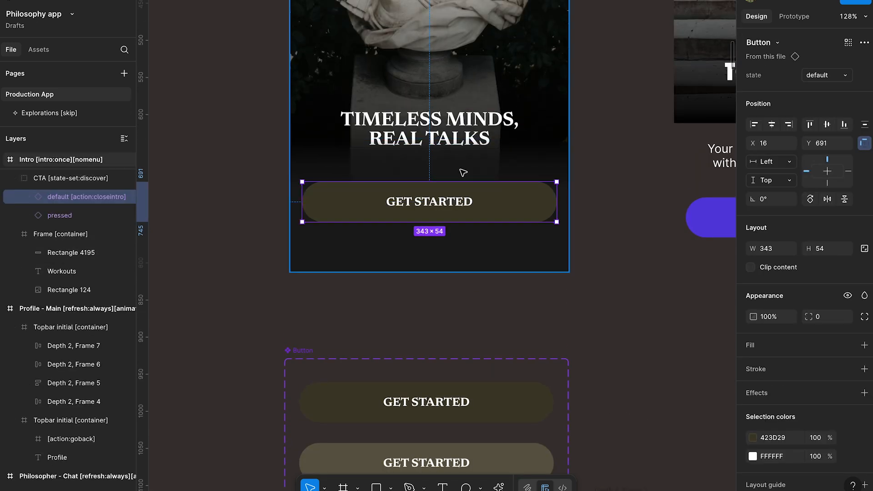
scroll(291, 231, down, 3)
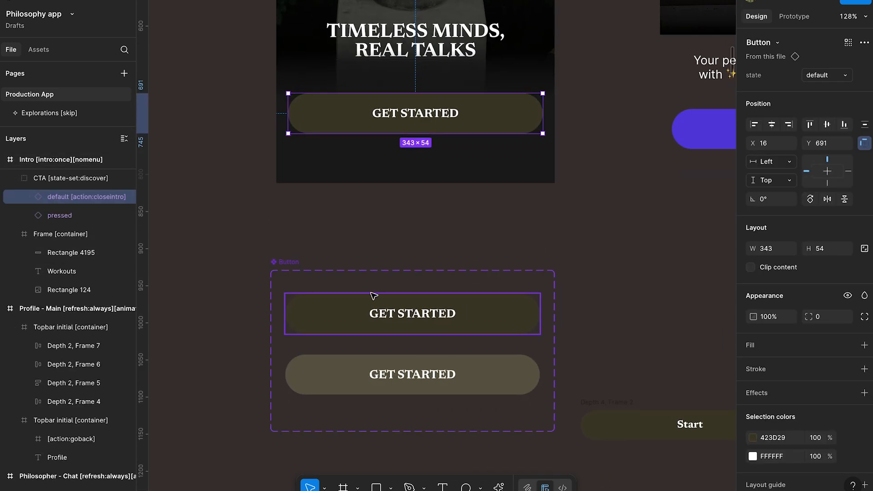
drag(302, 267, 303, 234)
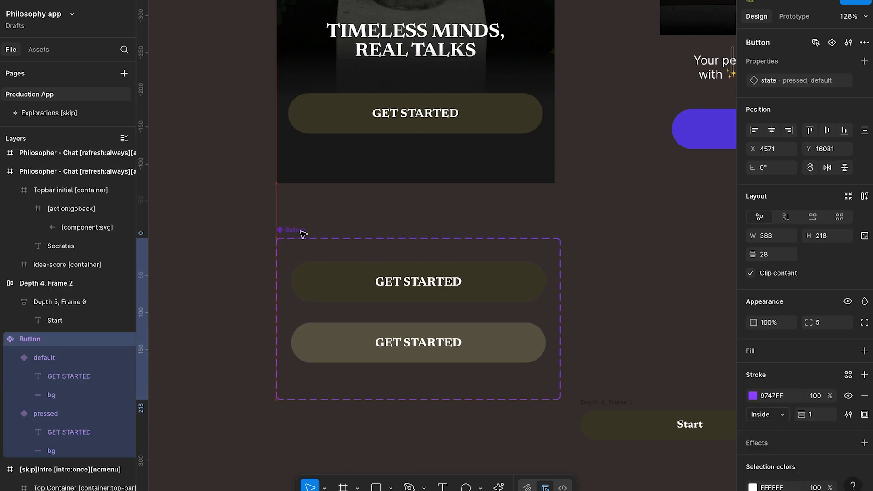
- Widen the layer list and hide and reshow the intro's default button instance to preview the pressed state beneath it
scroll(303, 234, up, 5)
click(418, 303)
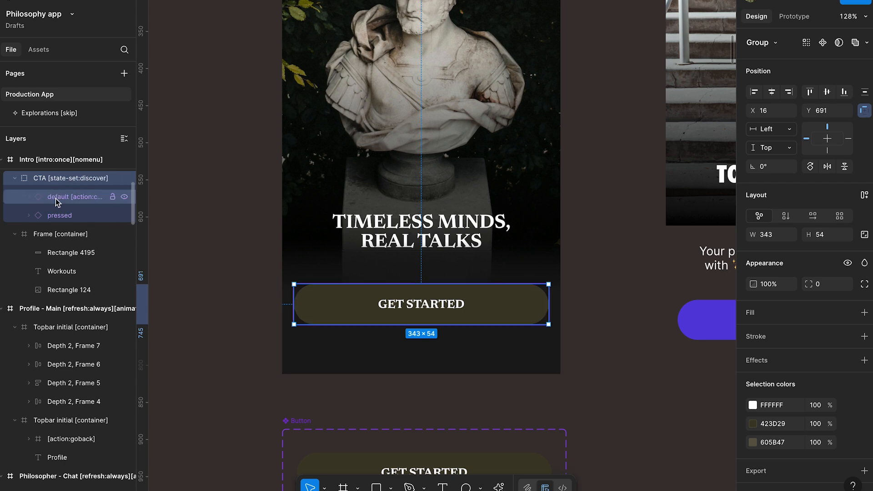
drag(136, 213, 194, 213)
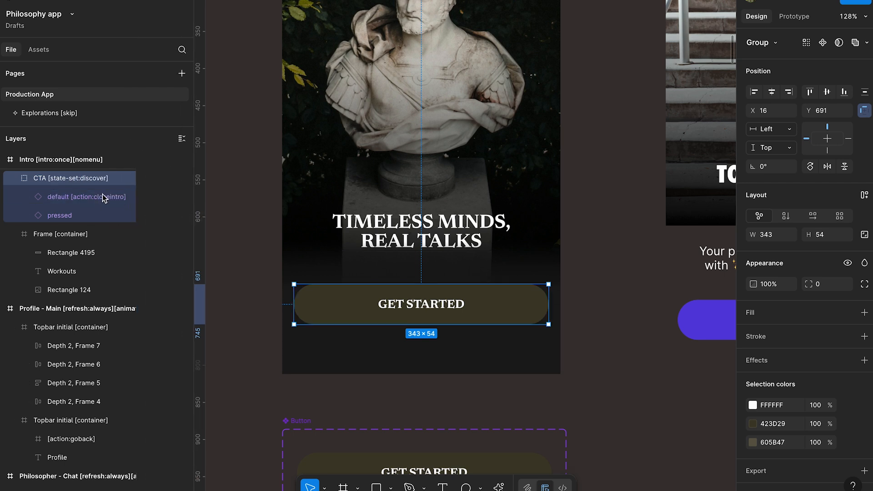
click(54, 199)
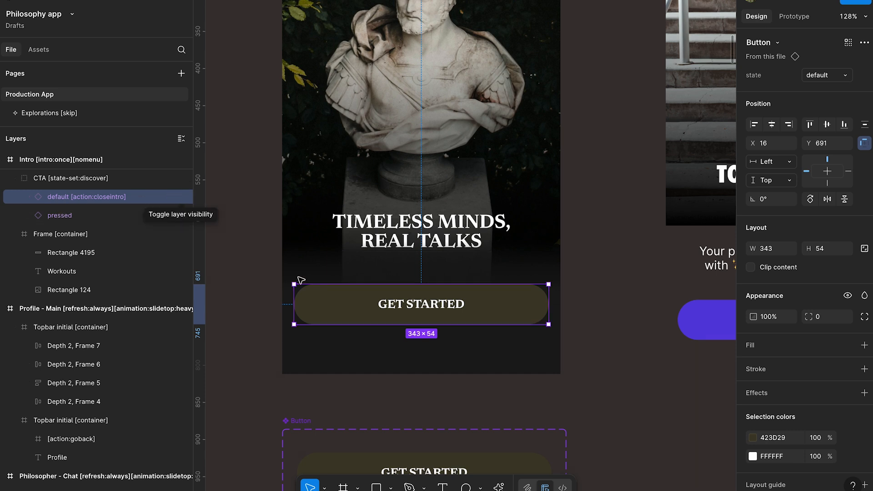
click(182, 198)
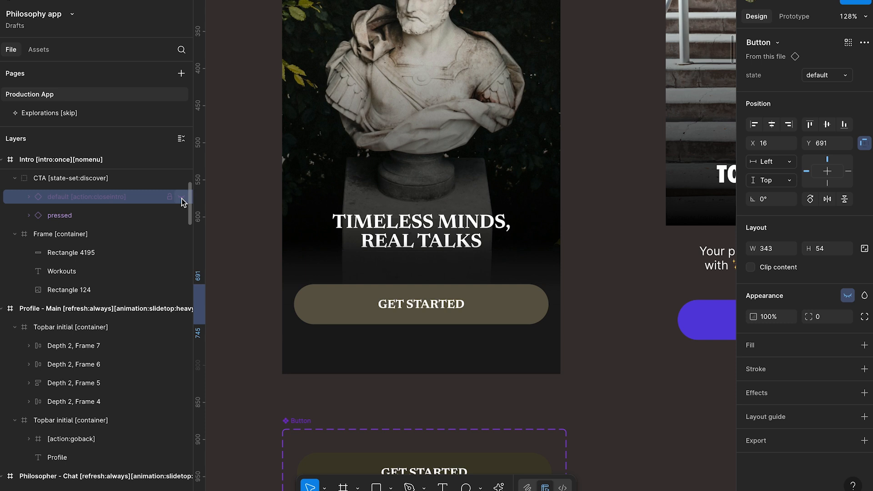
click(182, 198)
click(181, 198)
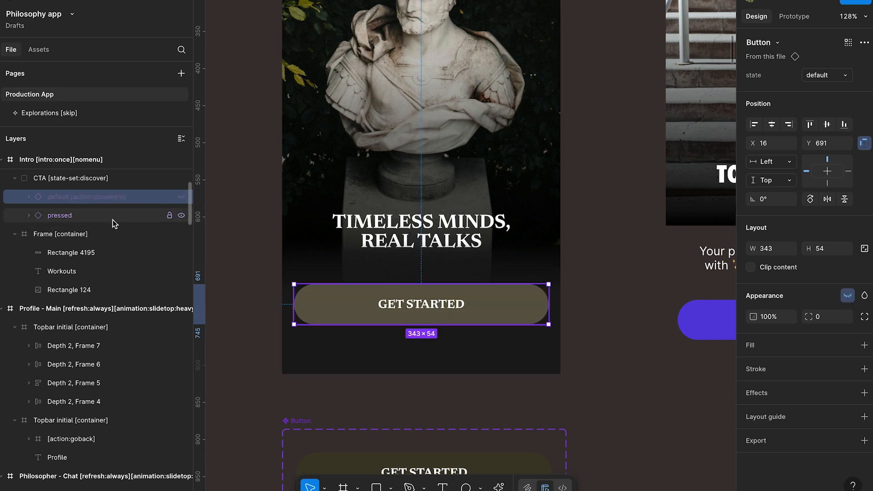
- Remove "closeintro" from the default button instance's layer name, leaving "default [action:]"
double_click(102, 198)
drag(126, 196, 94, 197)
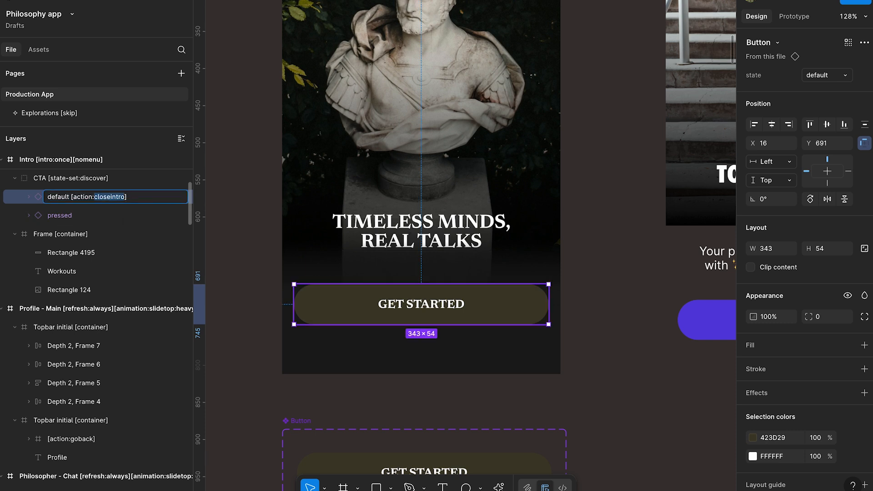
key(BackSpace)
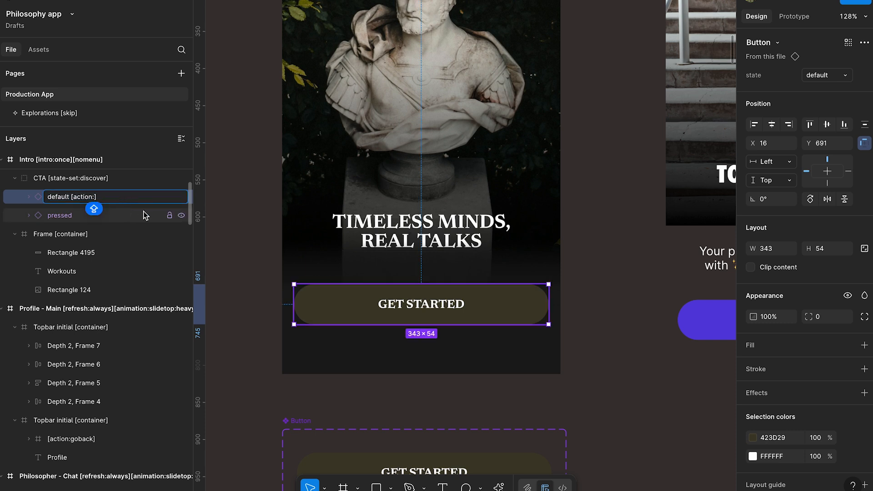
click(252, 248)
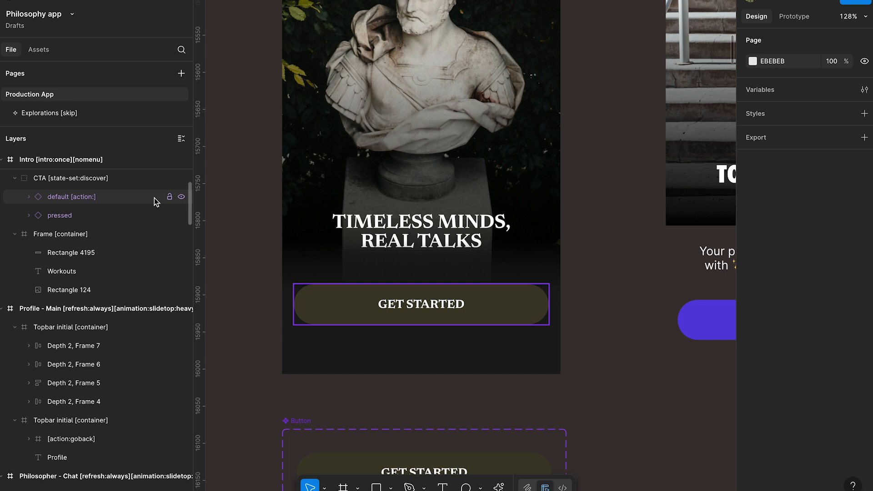
- Launch the Figma to Bravo Studio plugin, search its page presets for "SIGN" and expand the Login & Signup section
right_click(241, 242)
mouse_move(276, 375)
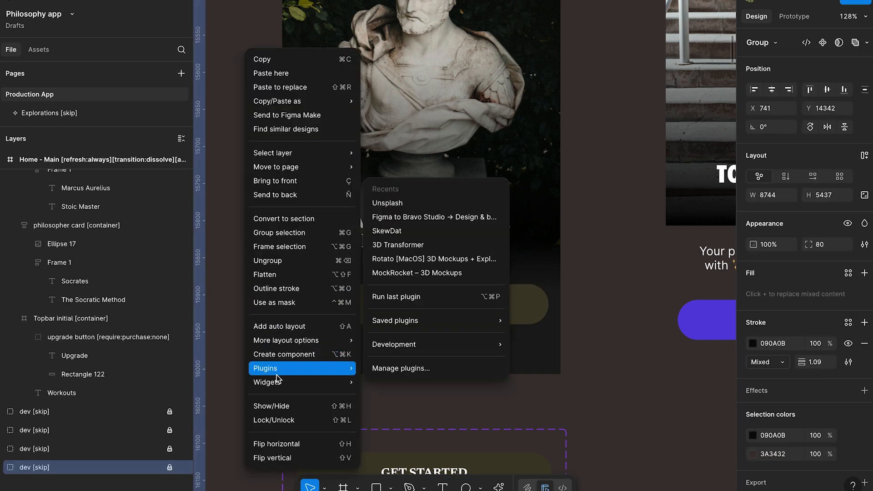
click(403, 218)
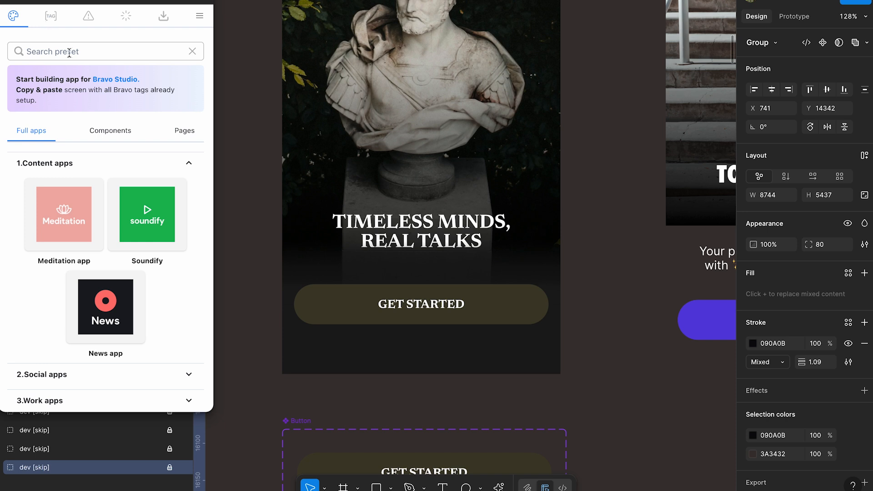
drag(82, 2, 84, 5)
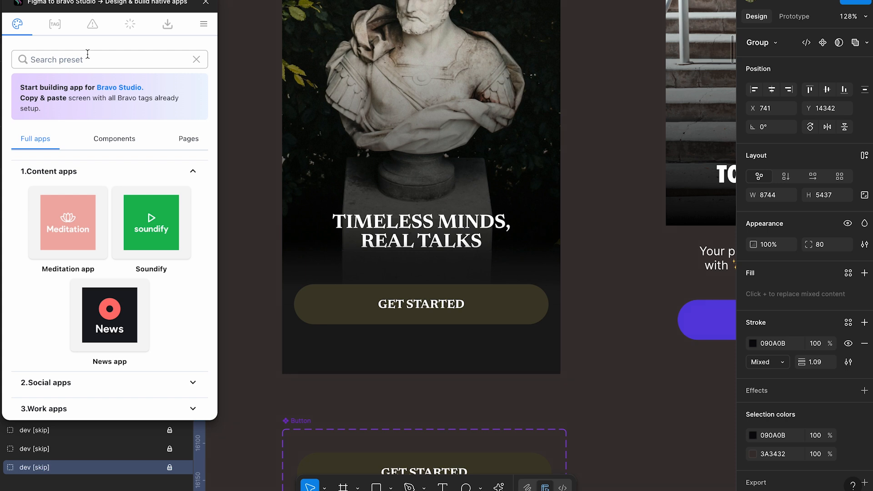
click(184, 141)
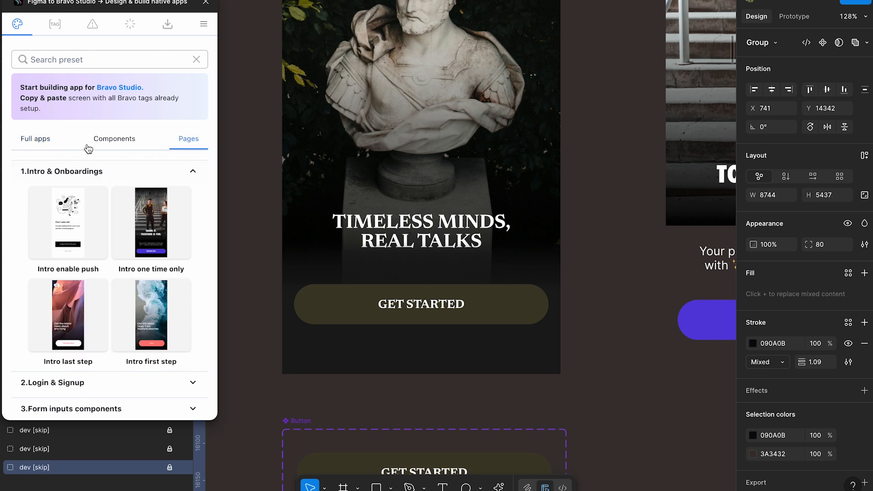
click(85, 61)
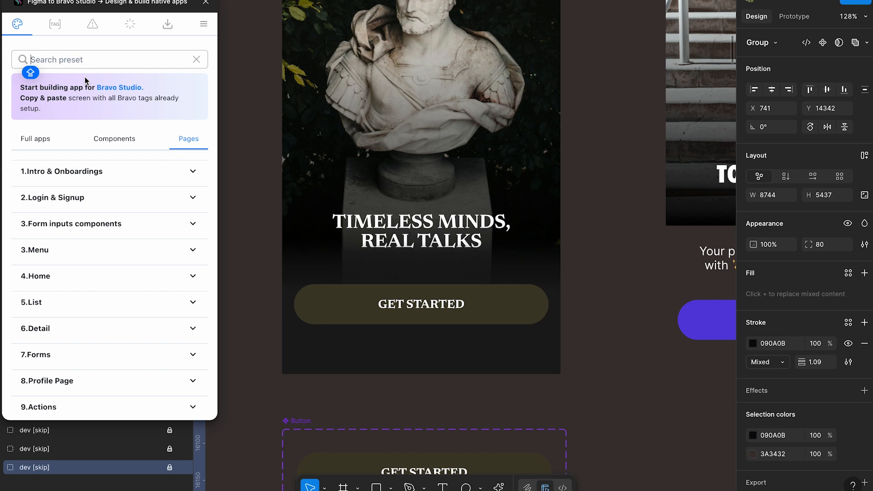
text(SIGN)
click(197, 174)
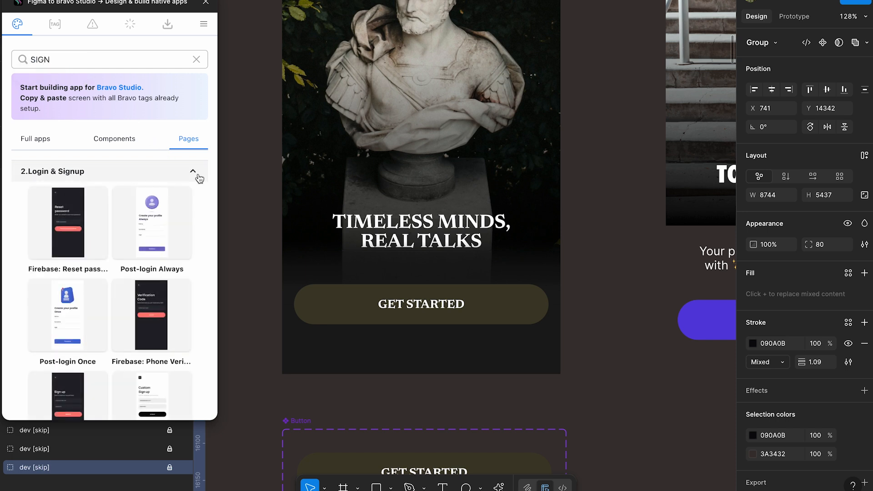
- Look through the Login & Signup presets for a suitable login page
scroll(104, 247, down, 2)
scroll(104, 247, down, 5)
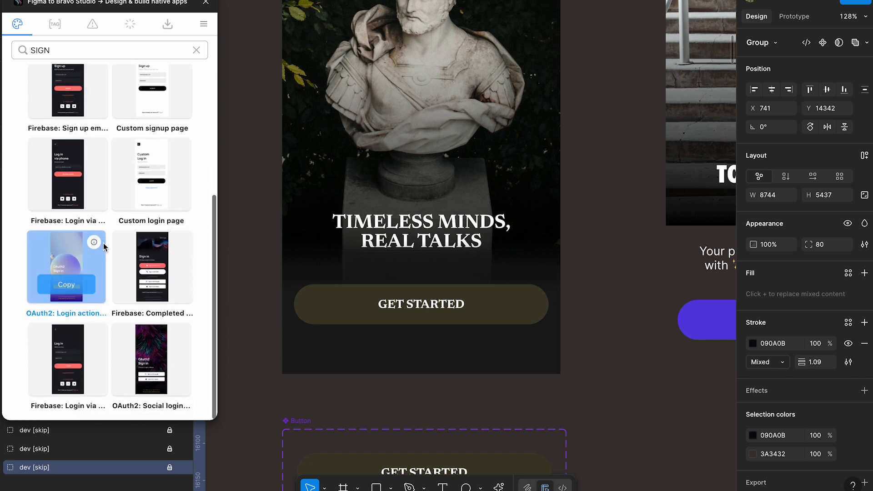
mouse_move(168, 360)
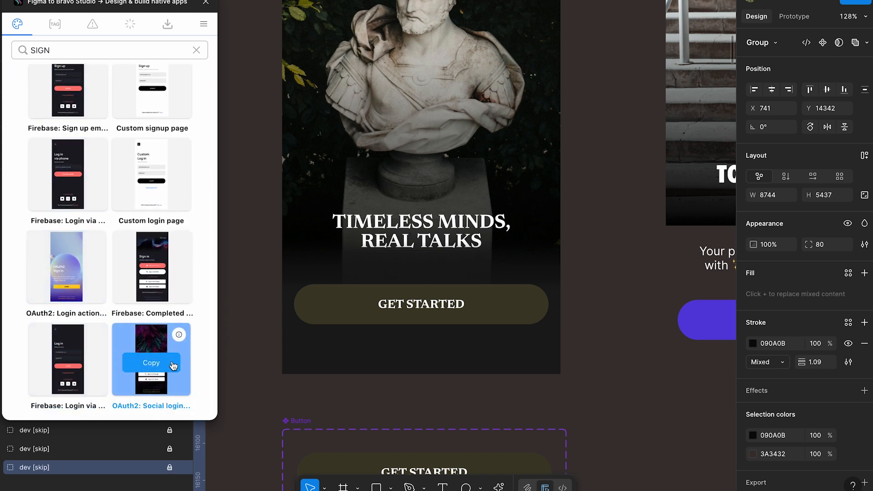
scroll(165, 253, up, 2)
scroll(164, 253, up, 4)
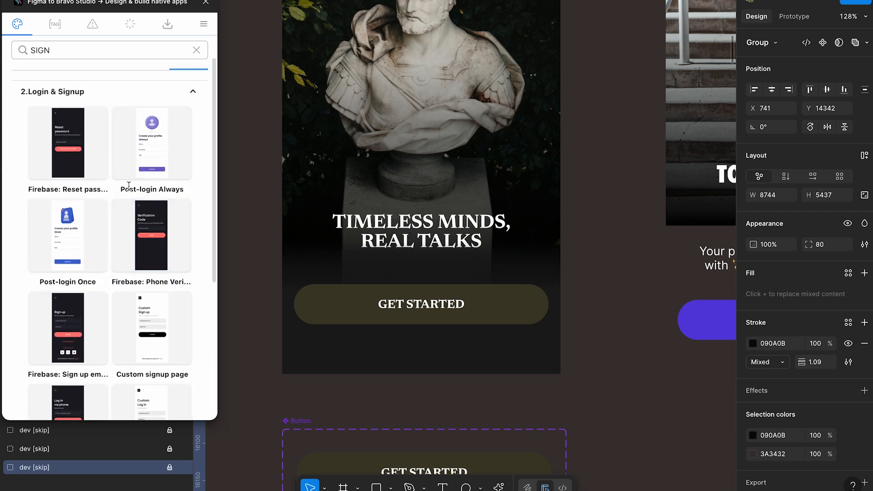
mouse_move(97, 239)
scroll(97, 240, down, 2)
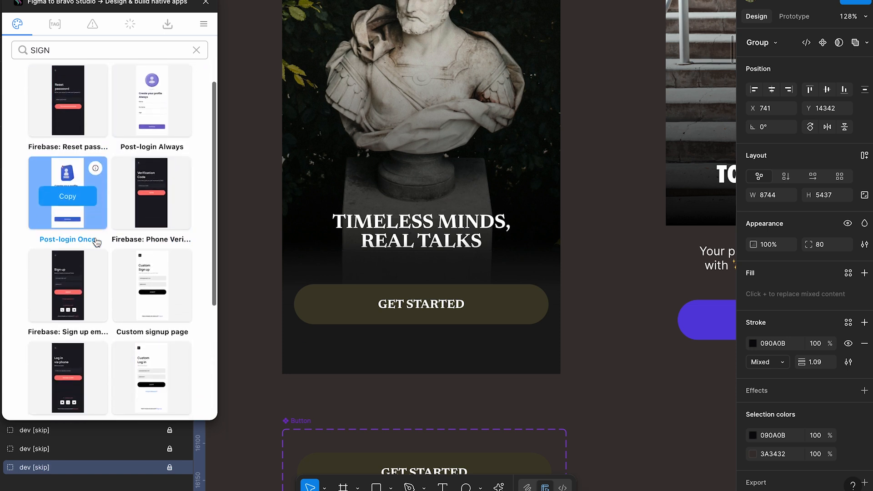
scroll(99, 260, down, 4)
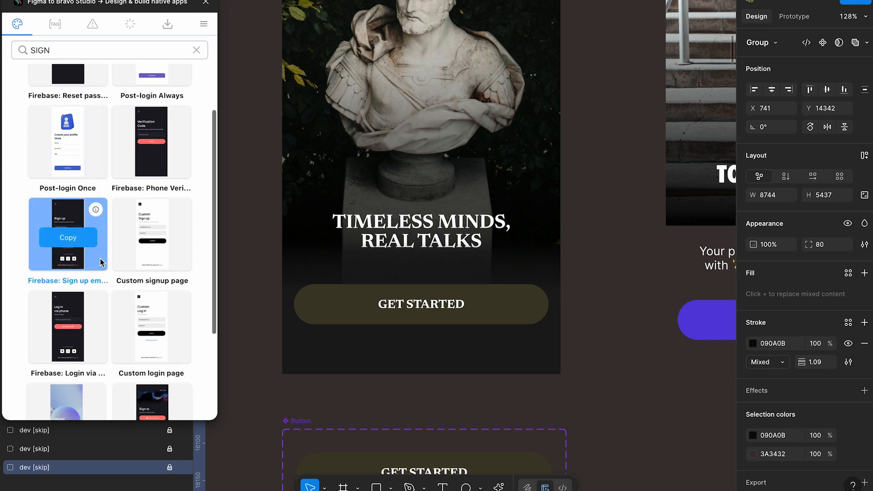
scroll(108, 314, down, 1)
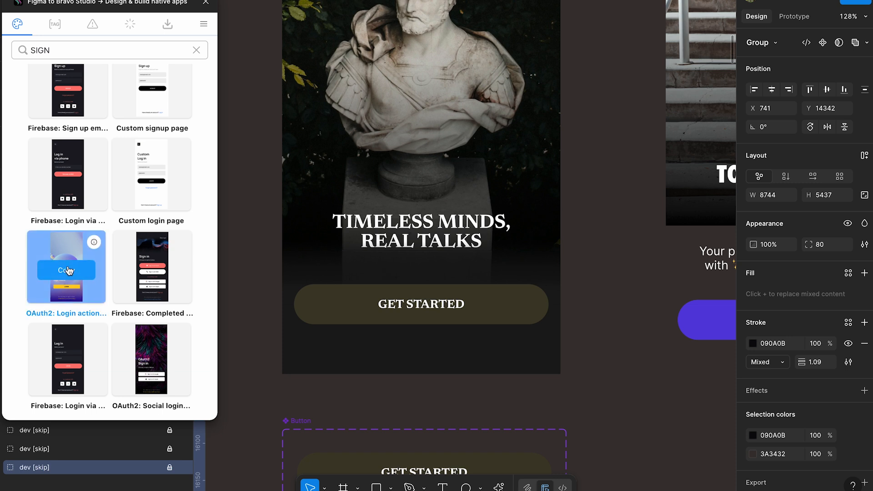
- Copy the "OAuth2: Login action" preset and paste it onto the canvas beside the fitness slider screen
click(67, 270)
scroll(470, 238, down, 5)
click(534, 216)
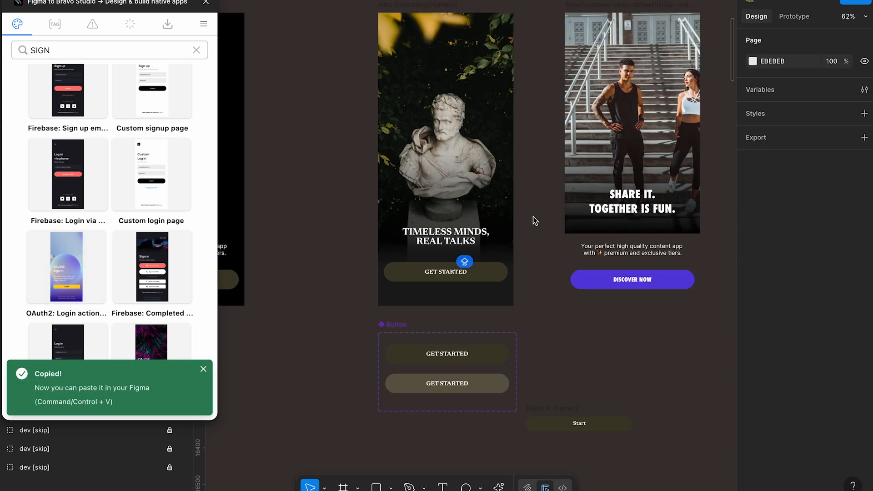
key(ctrl+v)
drag(532, 217, 709, 232)
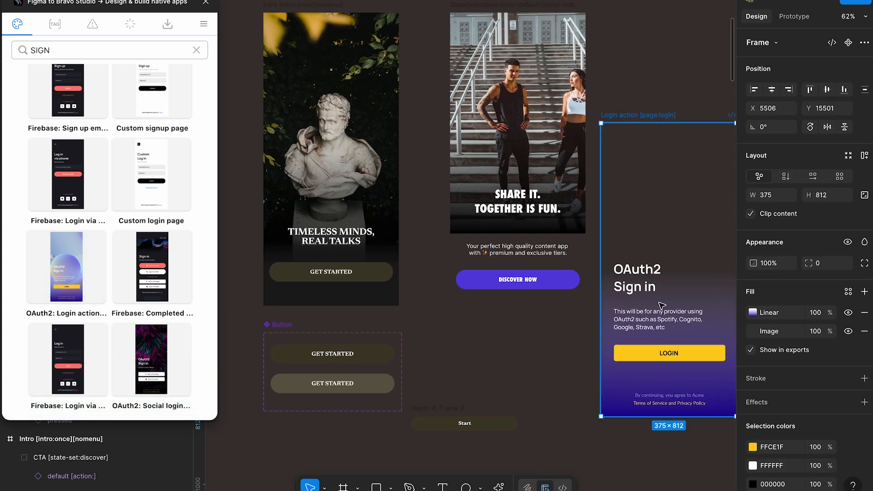
- Close the plugin and copy the [action:login] tag from the login page's Login button layer name
click(661, 313)
click(656, 356)
click(206, 2)
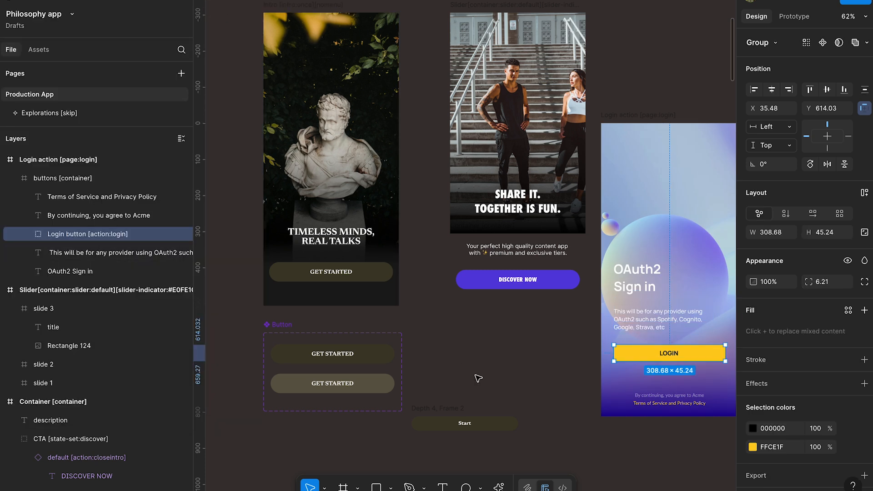
double_click(98, 236)
drag(89, 239, 129, 237)
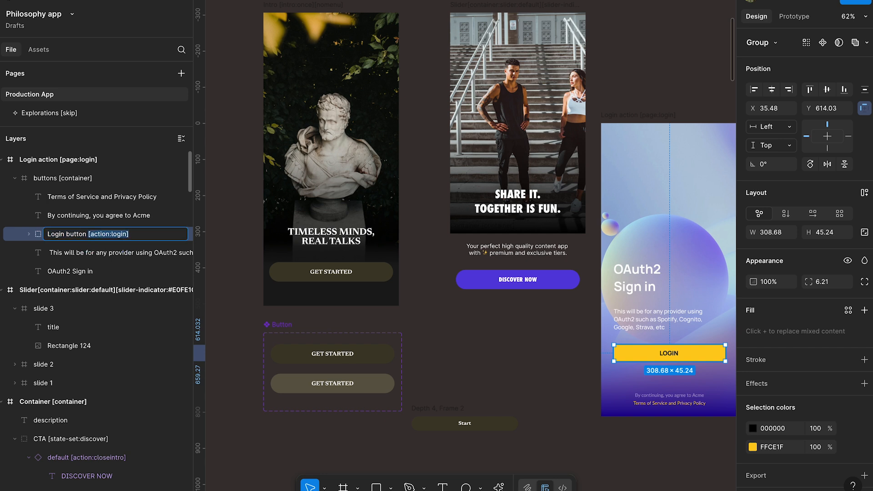
click(359, 240)
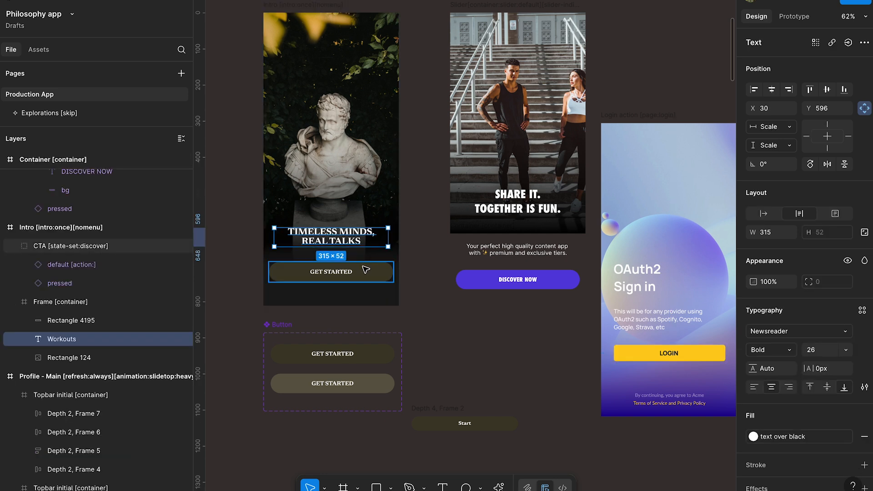
- Rename the intro screen's CTA group as "login button [action:login]"
click(343, 271)
double_click(90, 245)
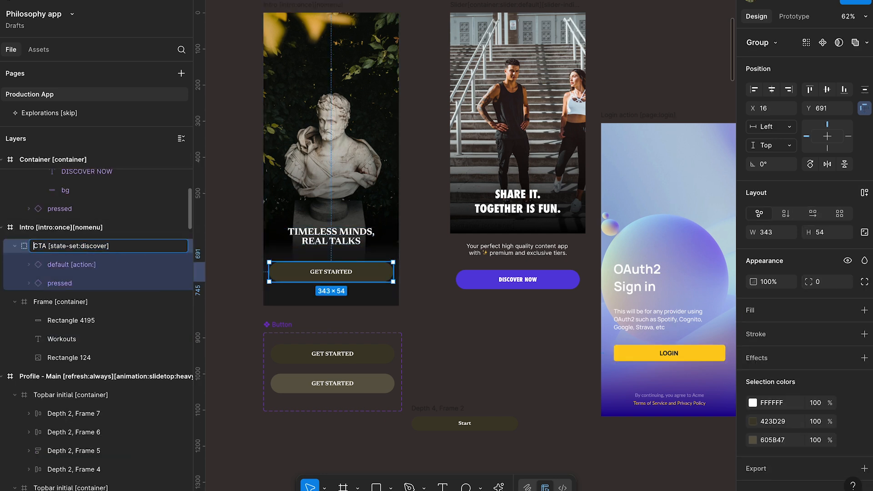
text(LOGIN)
key(ctrl+a)
text(login button)
key(ctrl+v)
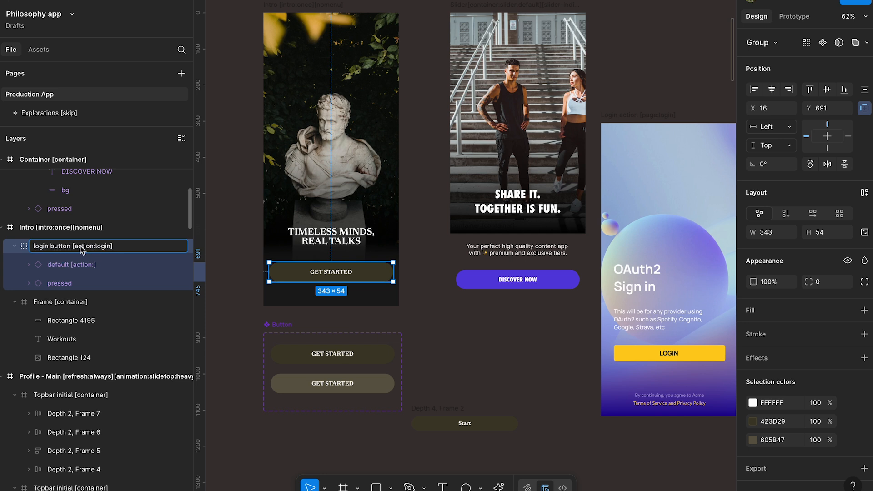
- Strip the action tag from the intro's default button instance so its layer name reads "default"
double_click(105, 266)
key(Left)
key(alt+Right)
key(shift+super+Right)
key(BackSpace)
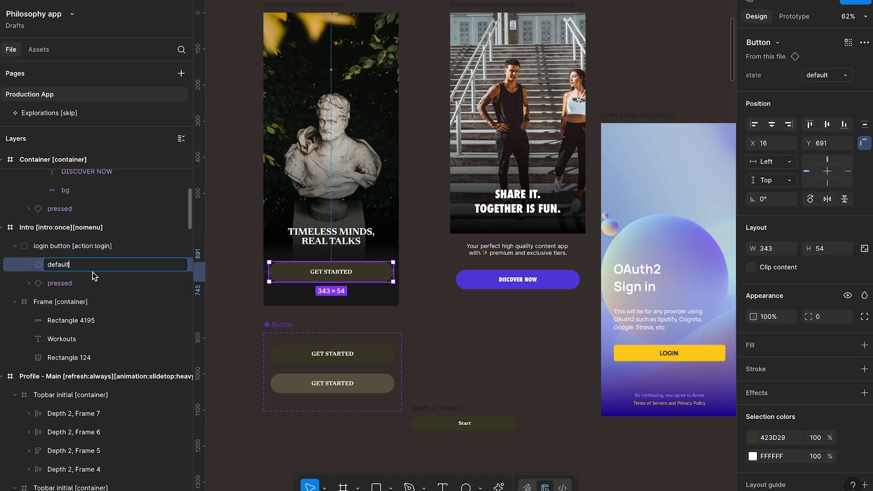
- Move the "Login action [page:login]" frame slightly up and to the right, to about X 5525, Y 15437
click(102, 247)
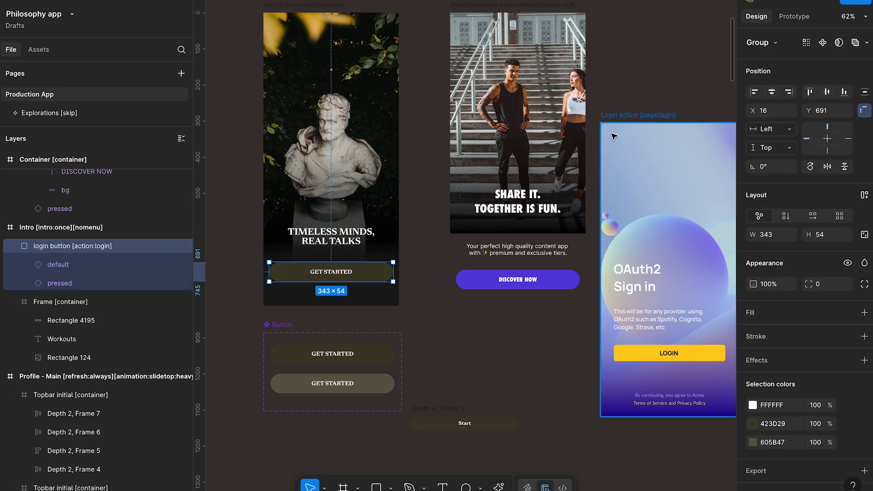
click(689, 394)
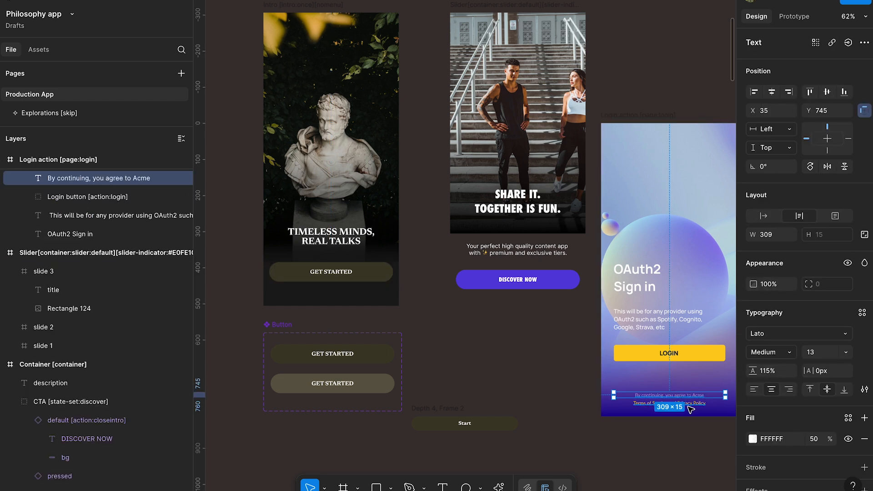
shift+click(689, 404)
scroll(569, 101, right, 2)
scroll(570, 102, down, 1)
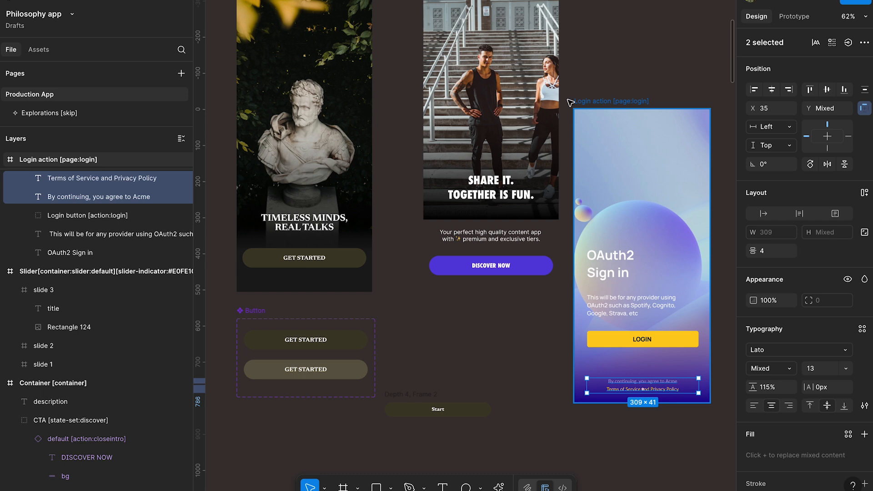
drag(605, 102, 612, 83)
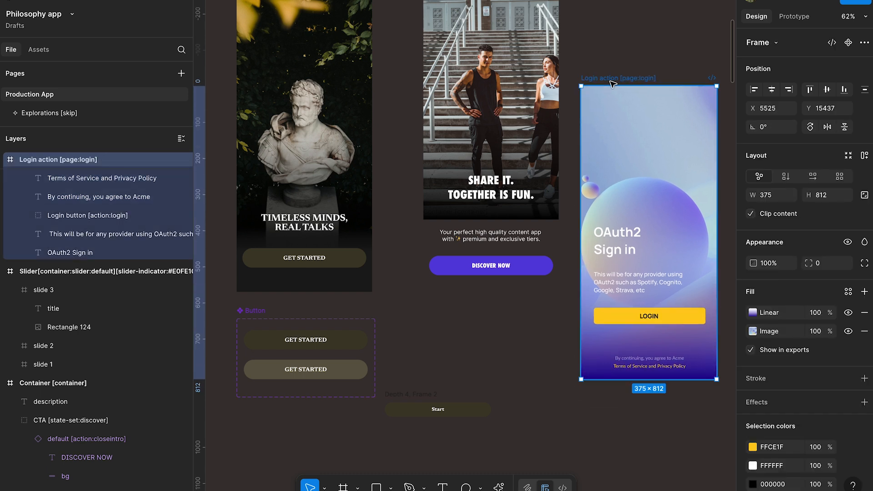
- Copy the agreement line and the Terms of Service and Privacy Policy line from the login page into the Intro frame
click(649, 358)
shift+click(649, 366)
scroll(637, 373, right, 2)
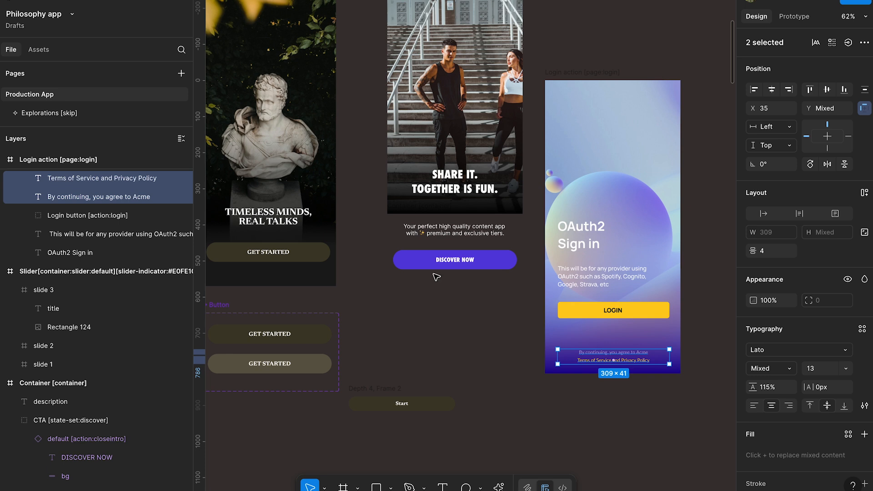
scroll(435, 277, left, 3)
scroll(436, 276, up, 2)
scroll(323, 297, up, 5)
click(336, 335)
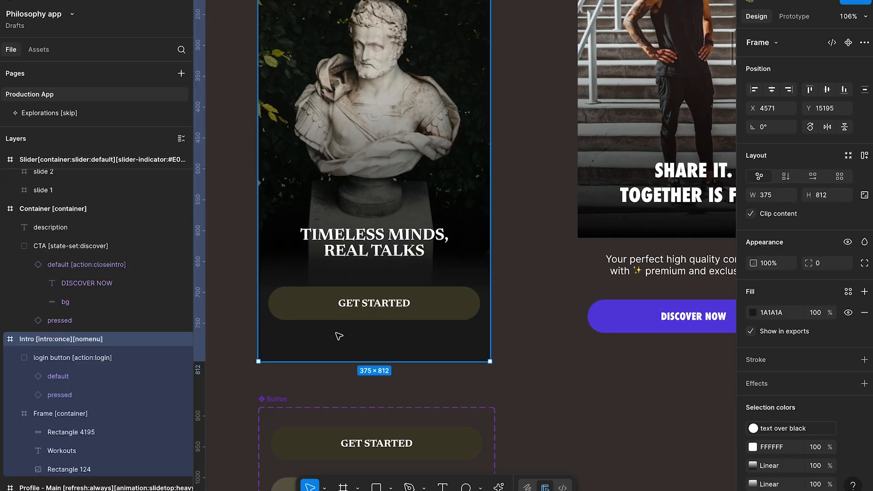
key(ctrl+v)
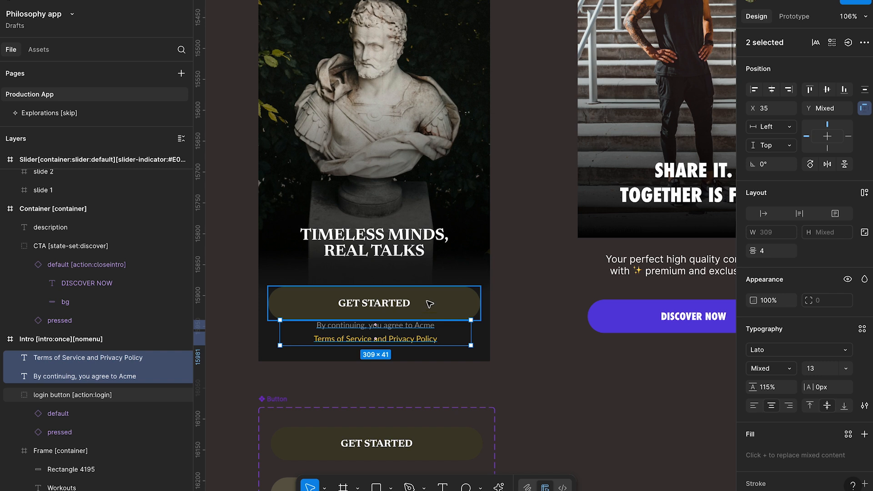
- Move the TIMELESS MINDS headline and the GET STARTED button group up together by about 43 px to clear the legal text
click(406, 255)
ctrl+click(405, 255)
ctrl+shift+click(441, 280)
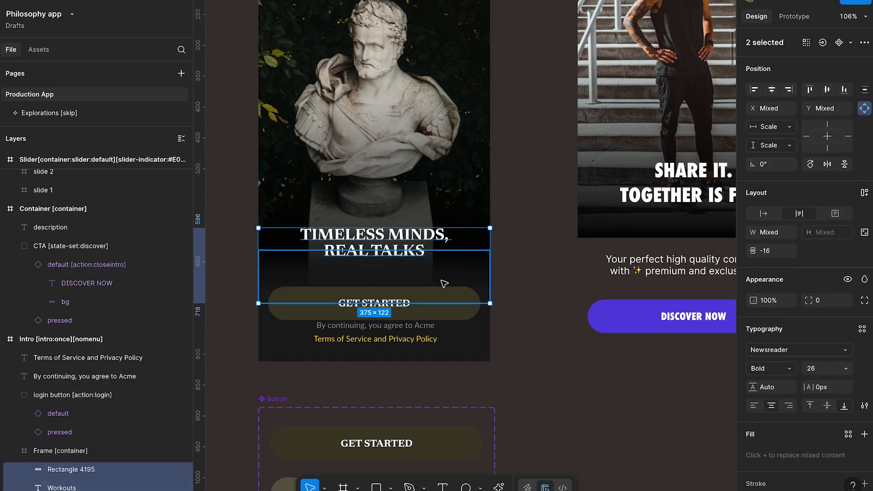
ctrl+click(450, 293)
ctrl+click(416, 248)
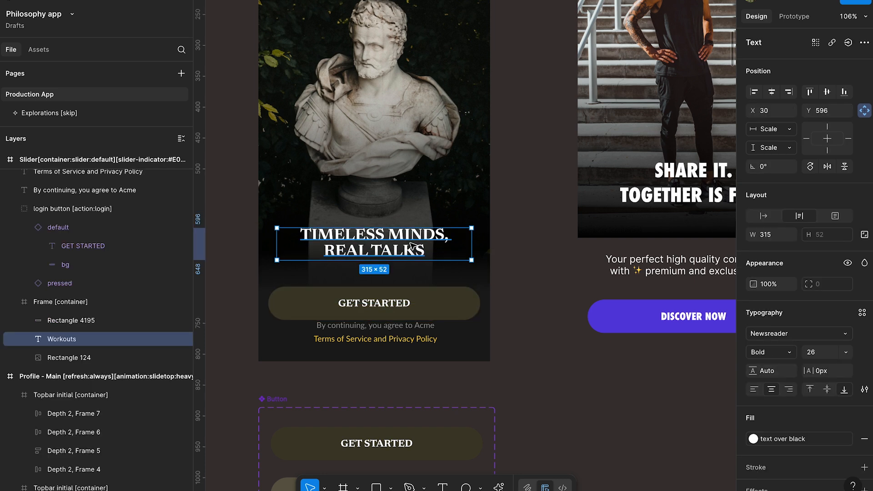
shift+click(427, 293)
drag(441, 298, 445, 277)
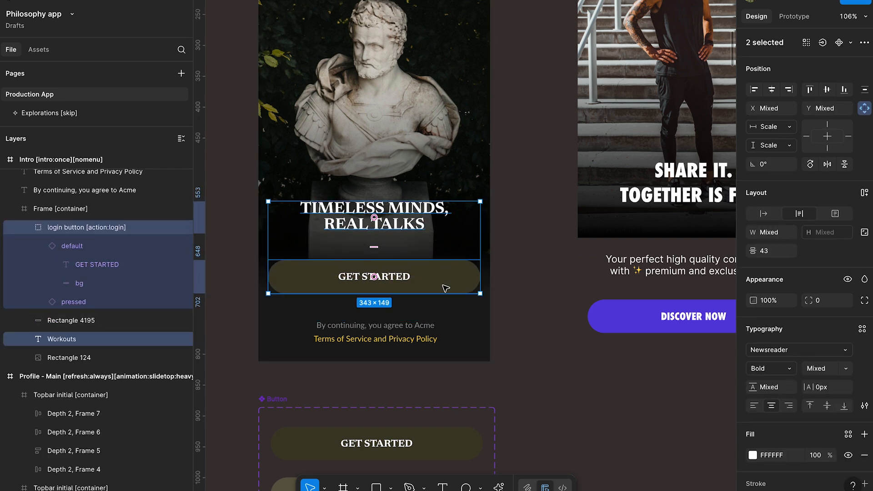
- Recolour the intro's Terms of Service and Privacy Policy line to 605B47, sampled from the lighter button variant
click(409, 339)
click(753, 436)
click(613, 379)
scroll(450, 404, down, 3)
click(481, 363)
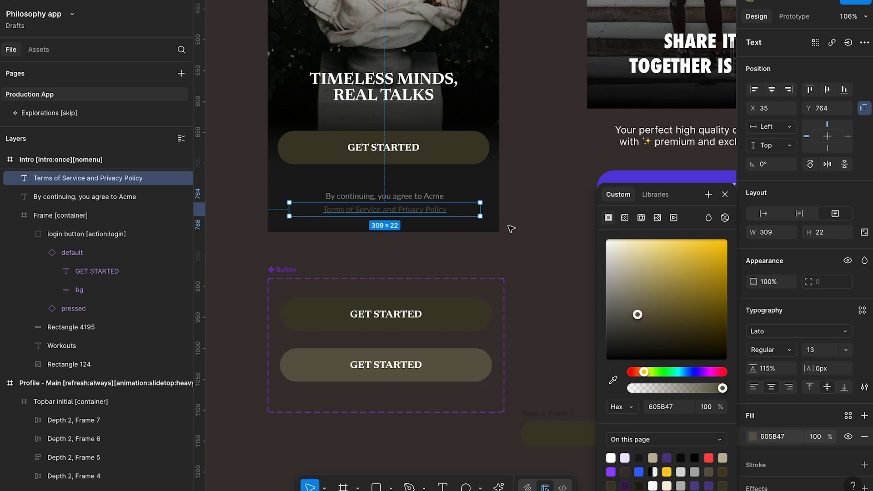
click(511, 226)
scroll(512, 224, up, 2)
click(422, 288)
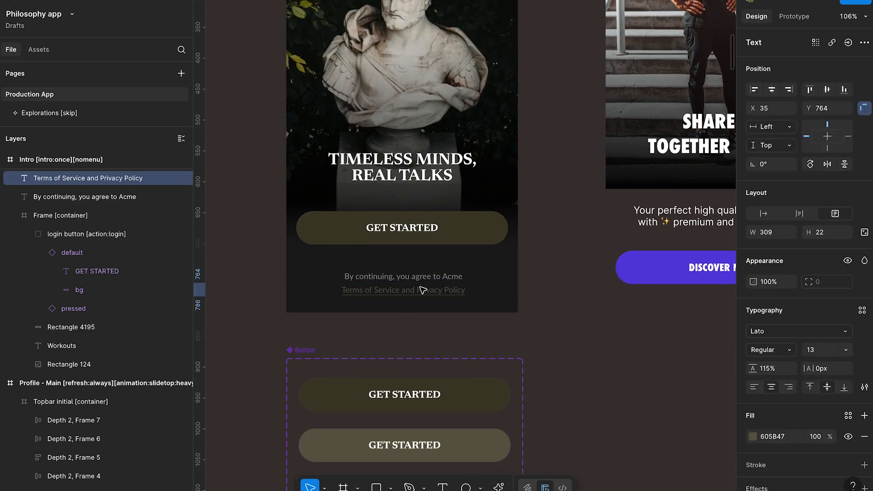
scroll(250, 273, up, 1)
click(254, 299)
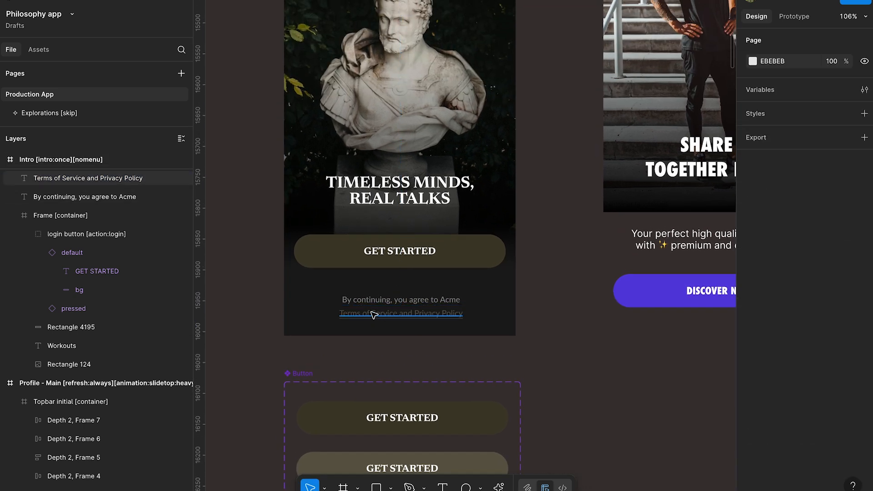
- Draw two empty frames over the legal line, about 101 × 25 around Terms of Service and 89 × 25 around Privacy Policy
click(335, 317)
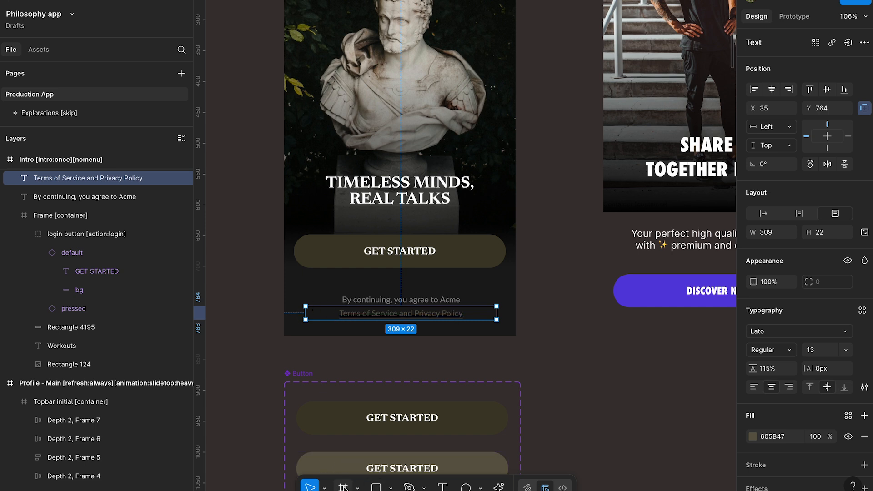
click(343, 487)
drag(337, 306, 465, 314)
scroll(467, 315, up, 5)
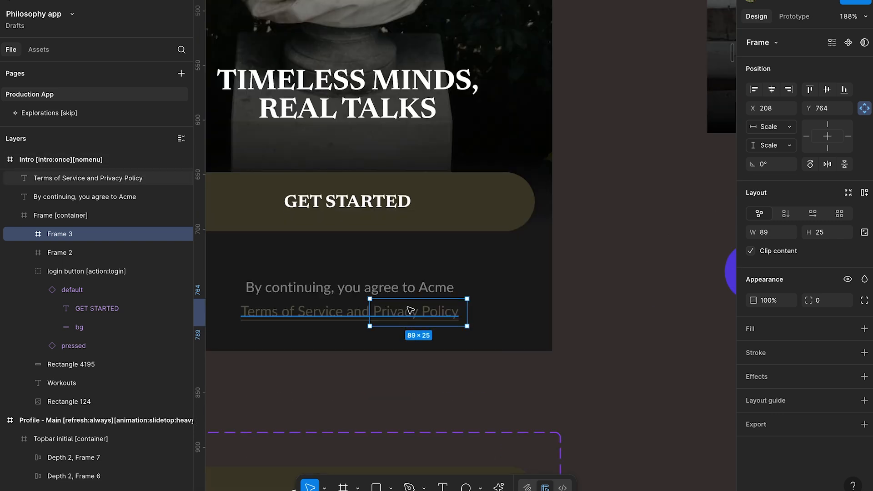
click(341, 303)
click(400, 303)
double_click(272, 316)
click(233, 309)
key(Escape)
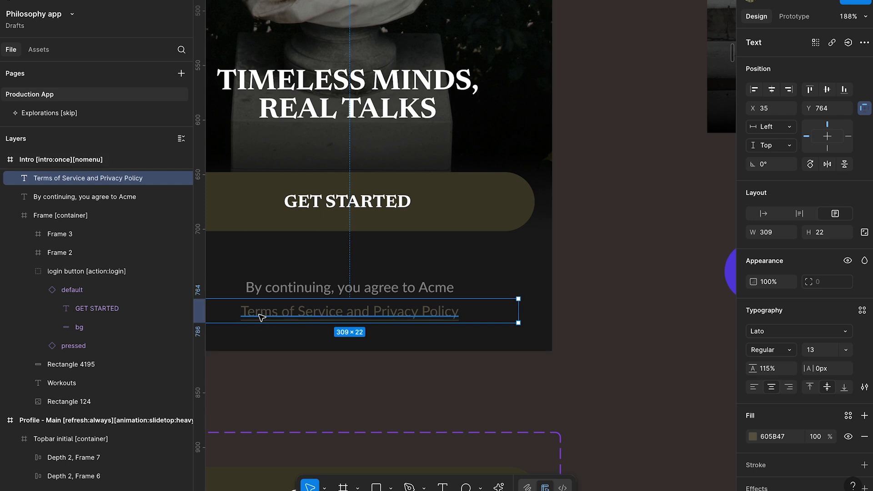
click(288, 366)
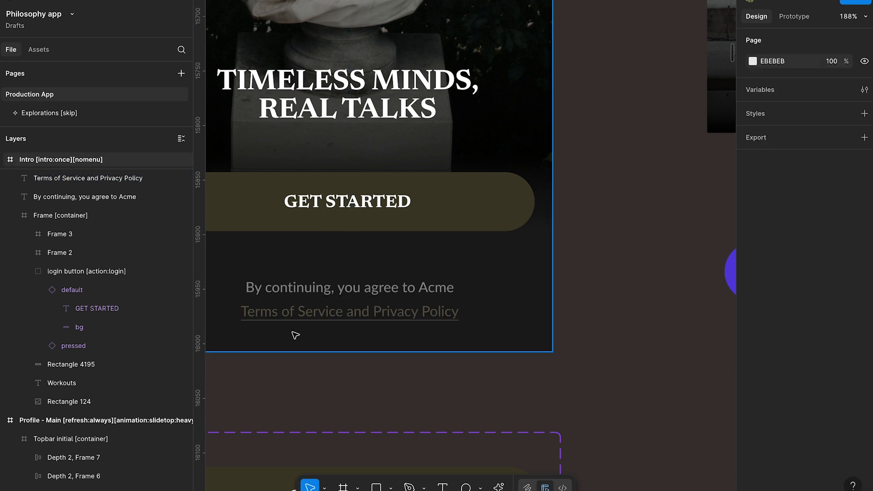
click(246, 311)
- Place both link frames and the two legal text layers inside the intro's Frame [container], beneath Rectangle 124 in the layer order
click(81, 236)
shift+click(86, 247)
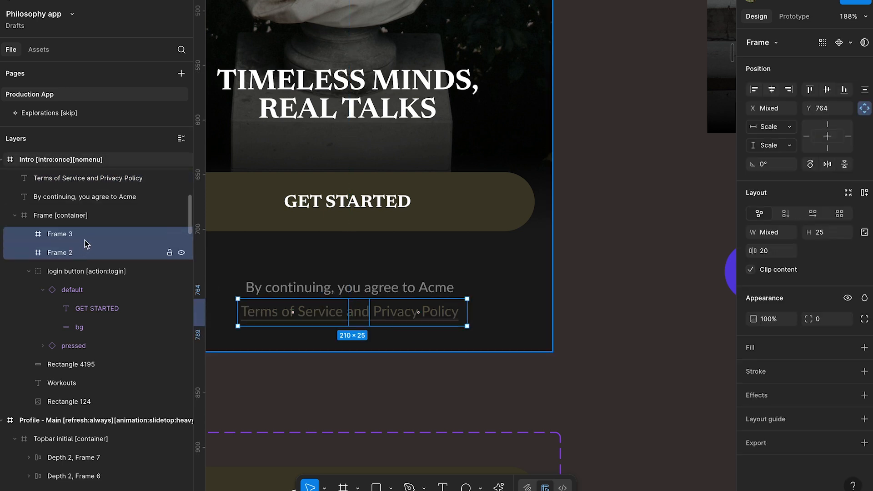
drag(90, 171, 79, 239)
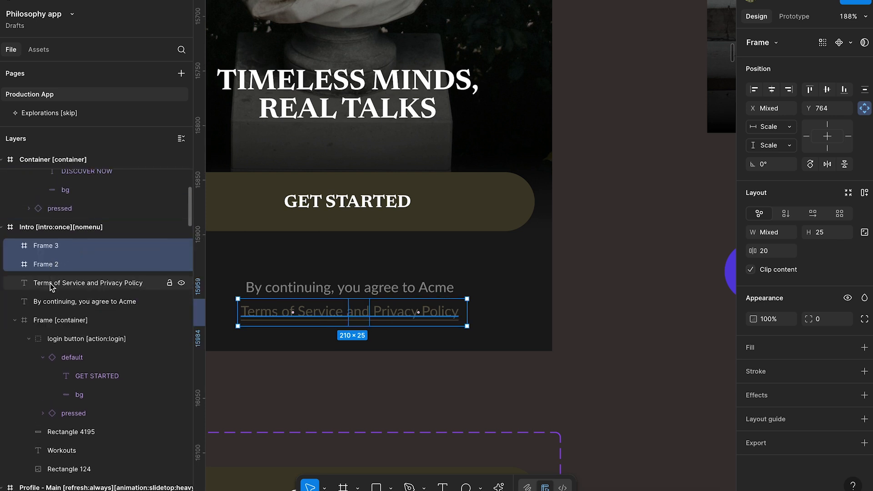
shift+click(61, 301)
scroll(74, 349, down, 3)
drag(62, 301, 56, 398)
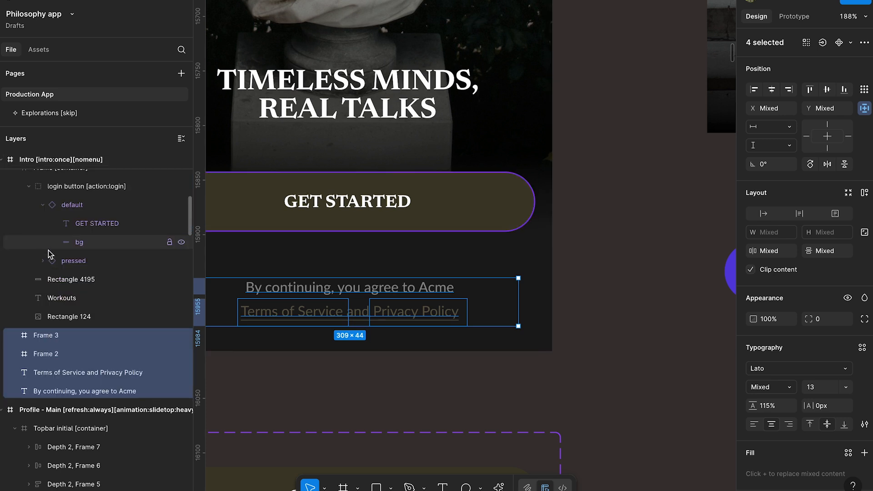
scroll(41, 241, up, 2)
click(13, 216)
drag(38, 238, 65, 221)
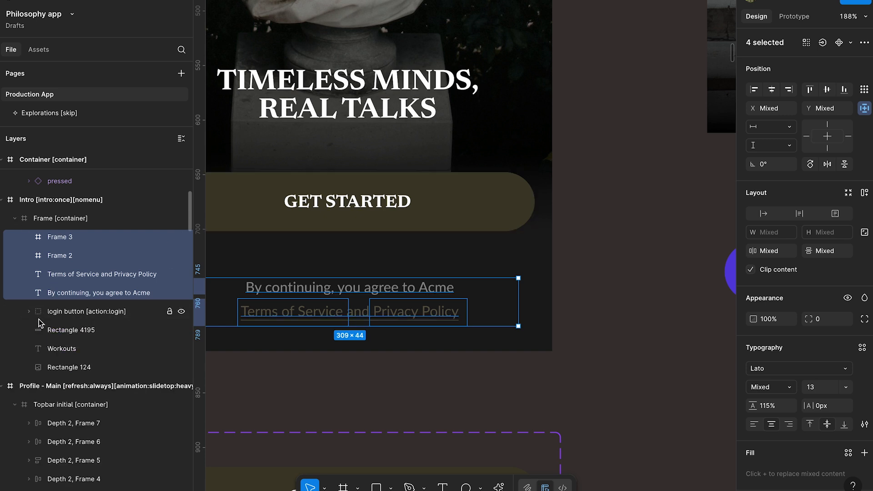
drag(59, 293, 74, 371)
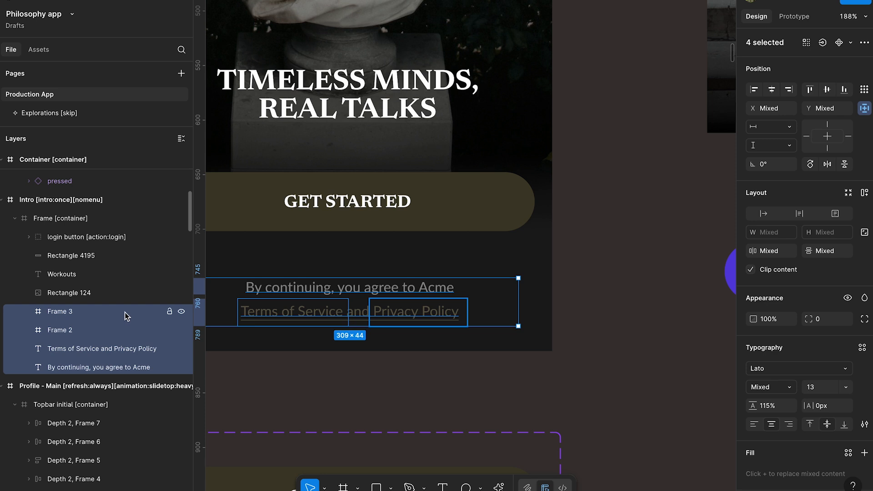
- Rename the frame over Privacy Policy as "privacy policy link" and copy that name
click(69, 316)
double_click(60, 312)
text(privacy polic)
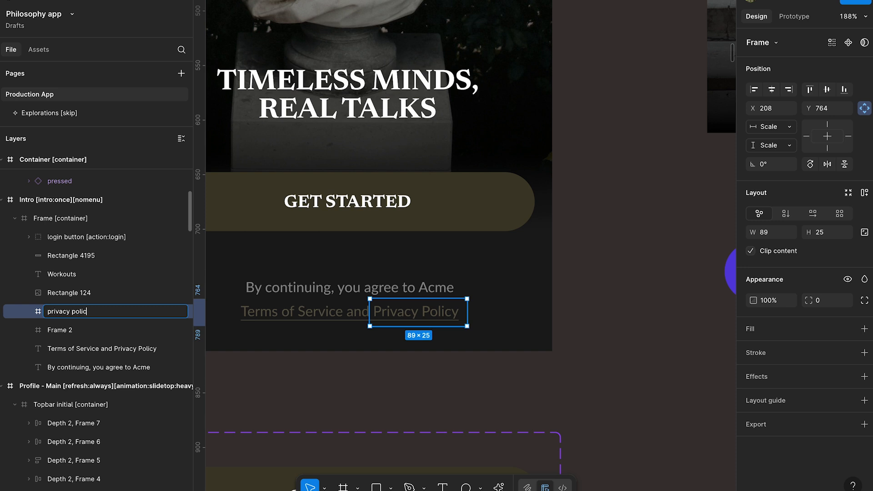
key(super+a)
key(super+c)
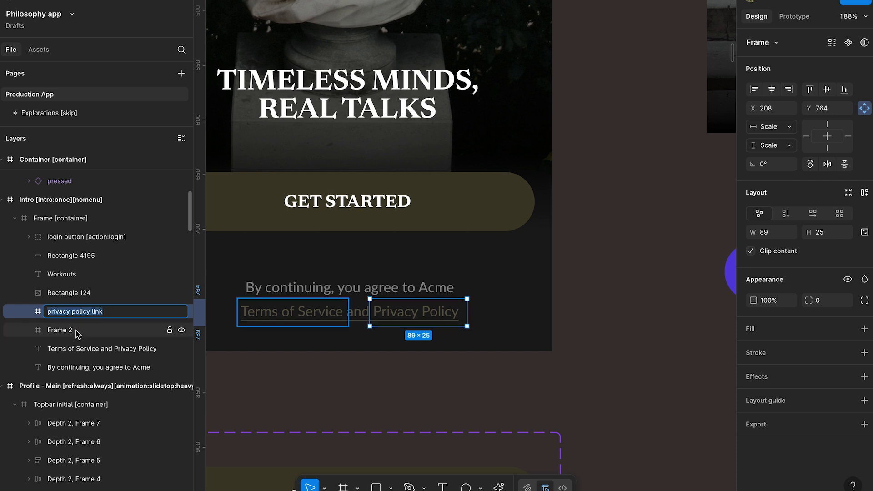
- Rename the frame over Terms of Service as "terms of service link", reusing the copied name
double_click(76, 331)
key(super+v)
double_click(82, 330)
key(alt+BackSpace)
key(alt+BackSpace)
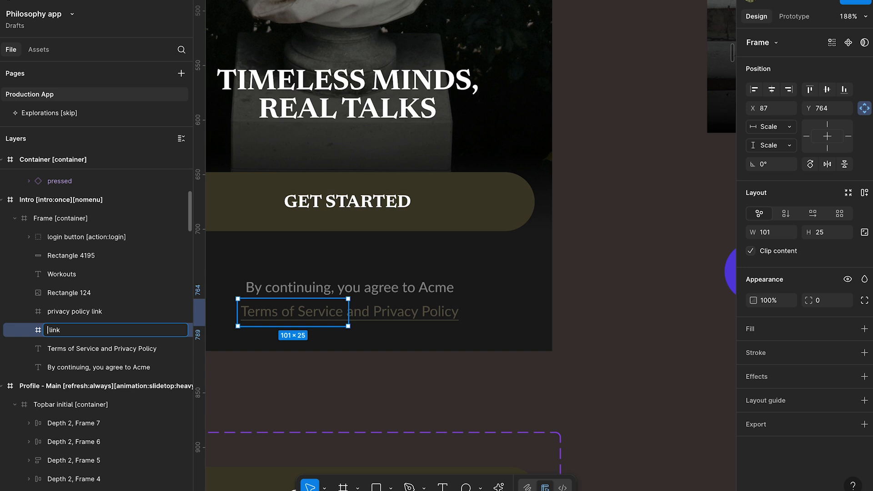
text(terms of service)
click(115, 316)
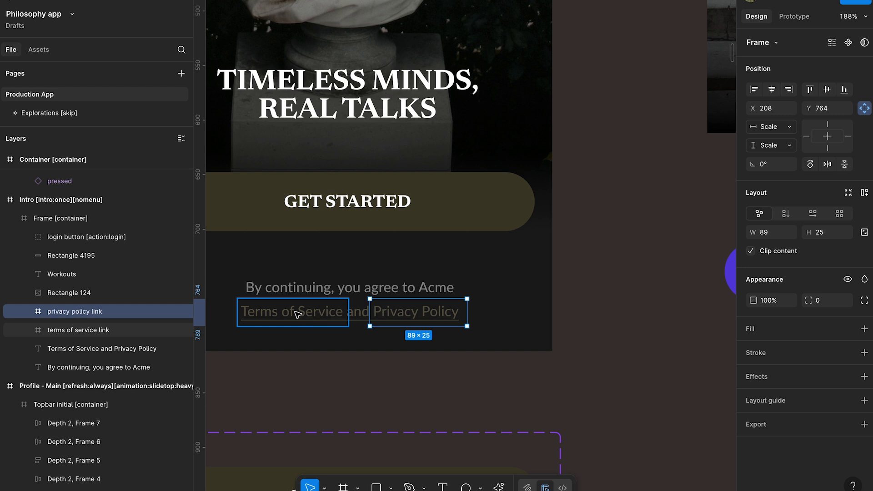
- Open the Figma to Bravo Studio plugin, search its tags for "url" and expand the Mobile Action group
right_click(499, 371)
mouse_move(545, 370)
click(629, 203)
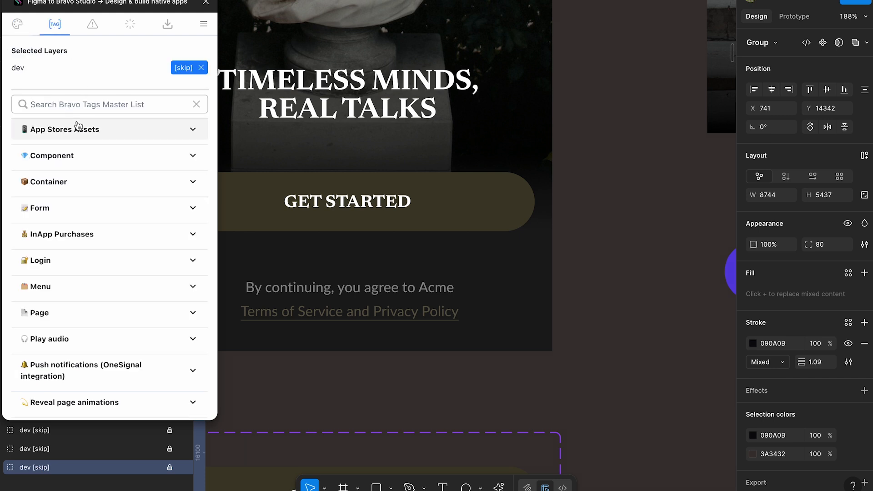
text(url)
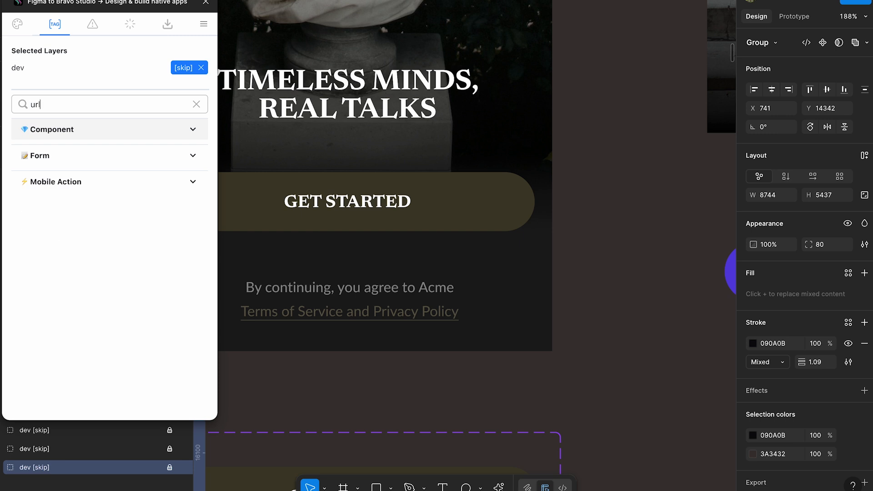
click(191, 182)
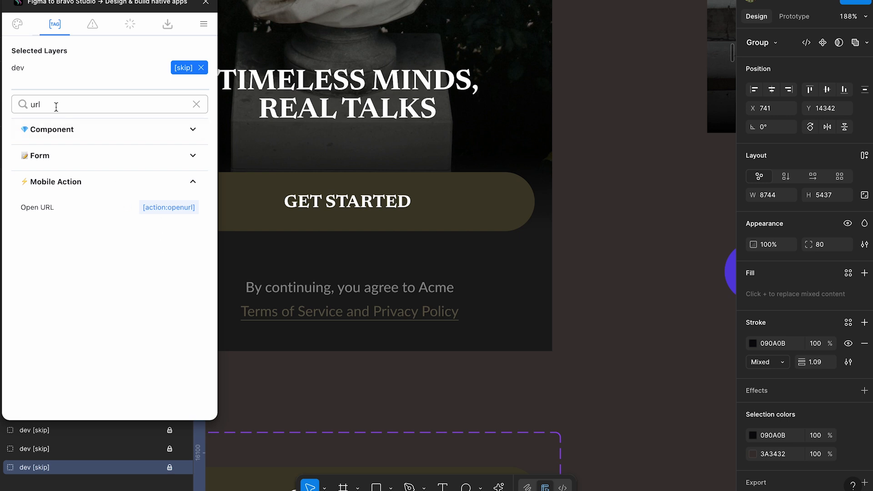
- Try applying the [action:openurl] tag to the currently selected layer, and undo it
click(162, 209)
drag(141, 7, 595, 69)
click(332, 324)
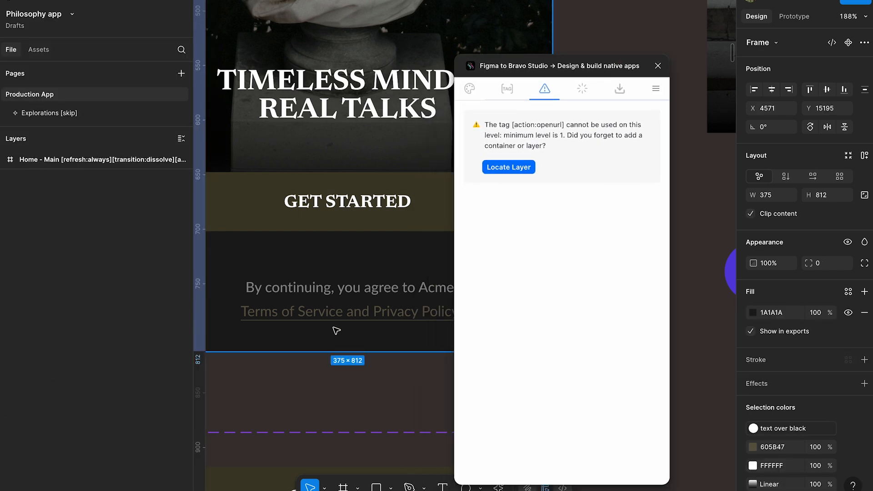
key(ctrl+z)
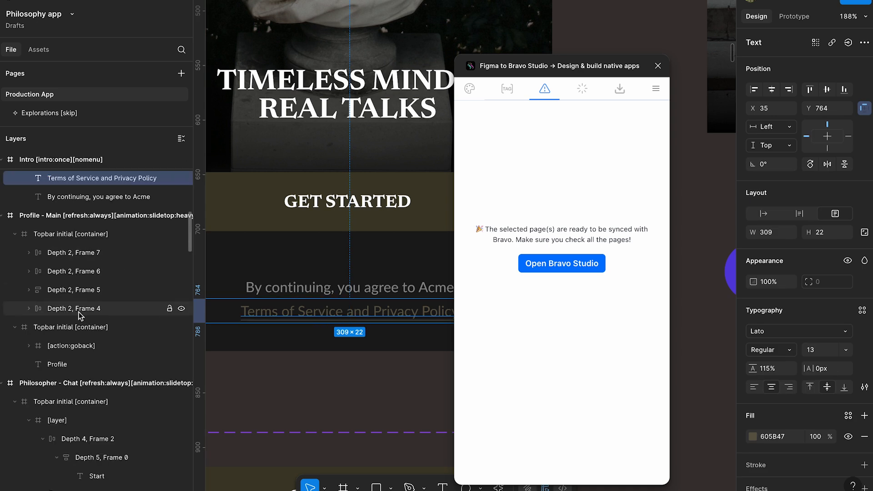
- Apply the [action:openurl] tag to the "terms of service link" frame and separate the tag from its name with a space
scroll(84, 299, up, 3)
scroll(84, 299, up, 1)
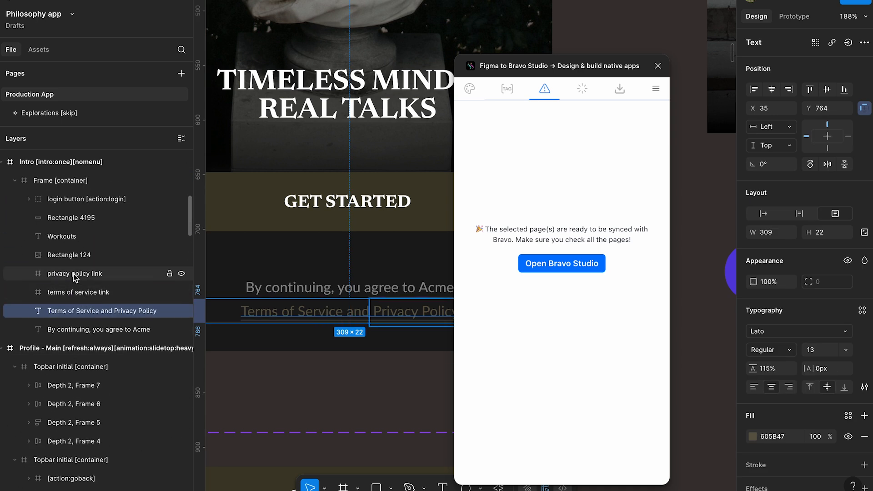
click(76, 272)
click(82, 291)
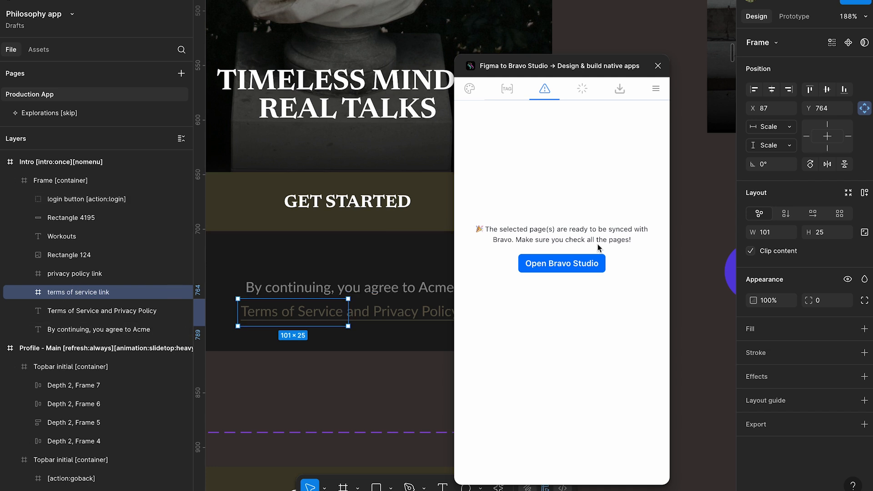
click(503, 97)
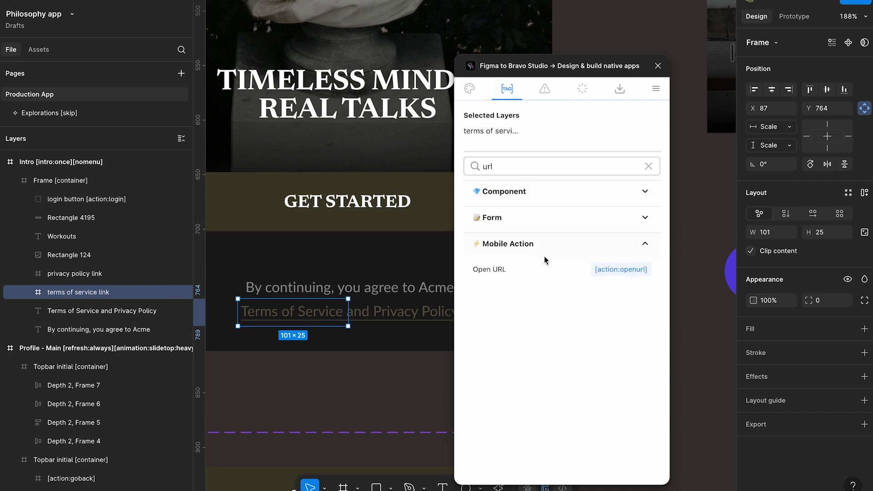
click(622, 272)
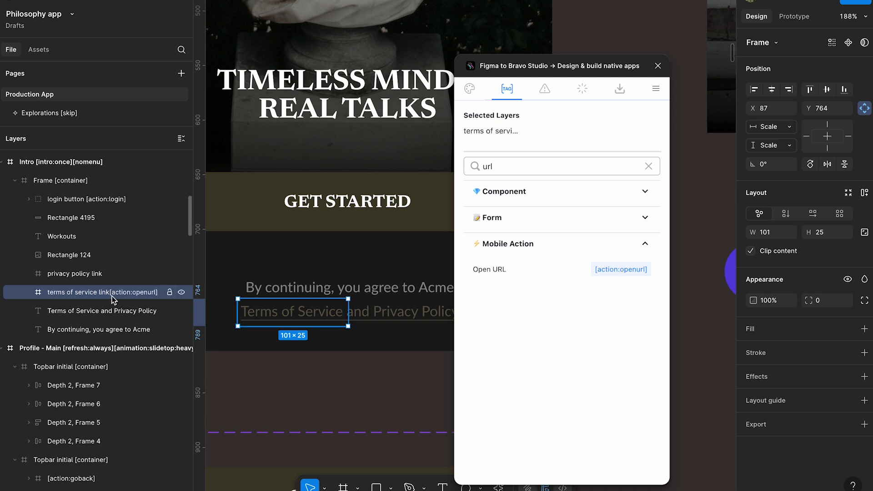
click(121, 310)
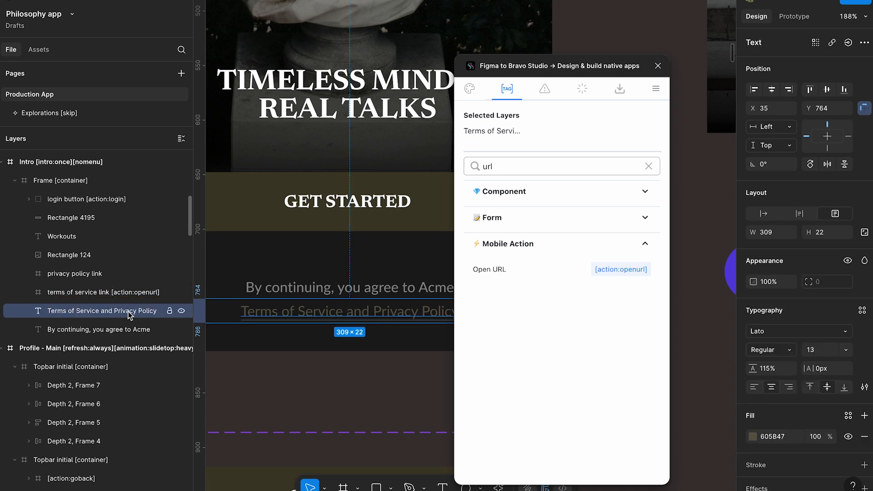
- Apply the [action:openurl] tag to the "privacy policy link" frame, with a space between the name and the tag
click(121, 273)
click(620, 270)
double_click(104, 273)
click(105, 273)
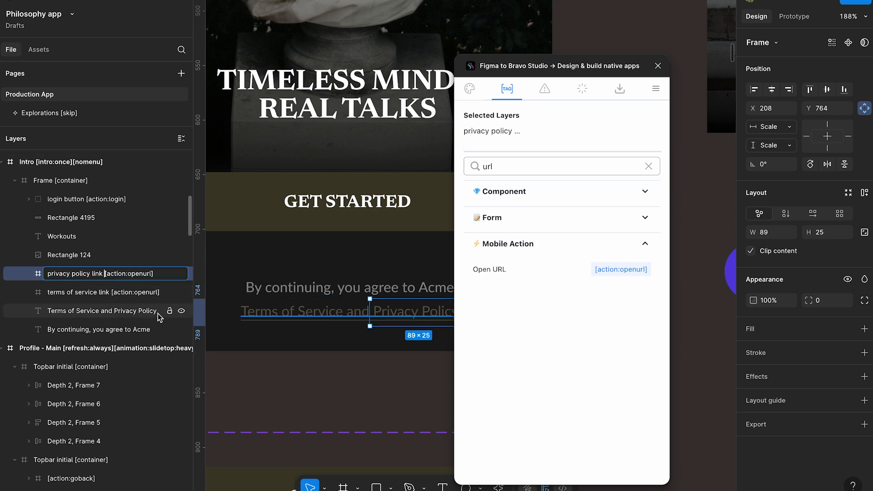
shift+click(147, 293)
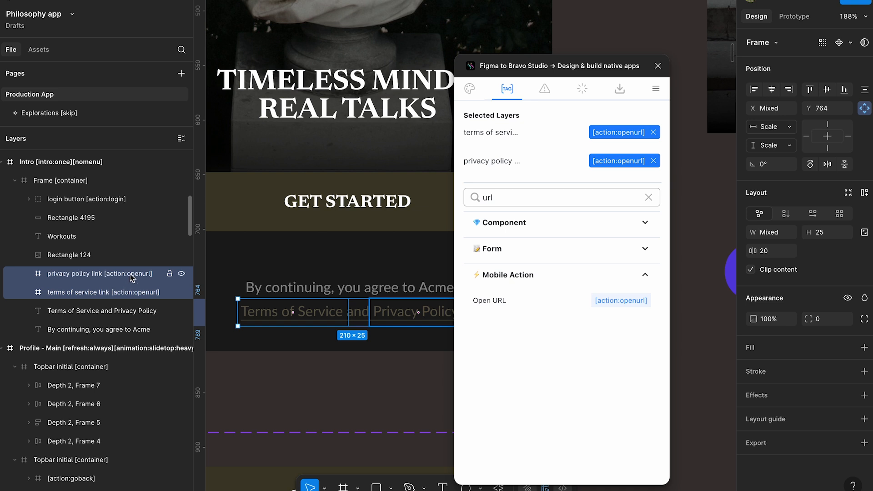
- Try adding ":http" inside the openurl tag in the privacy policy link frame's name, and remove it again
double_click(132, 274)
click(157, 273)
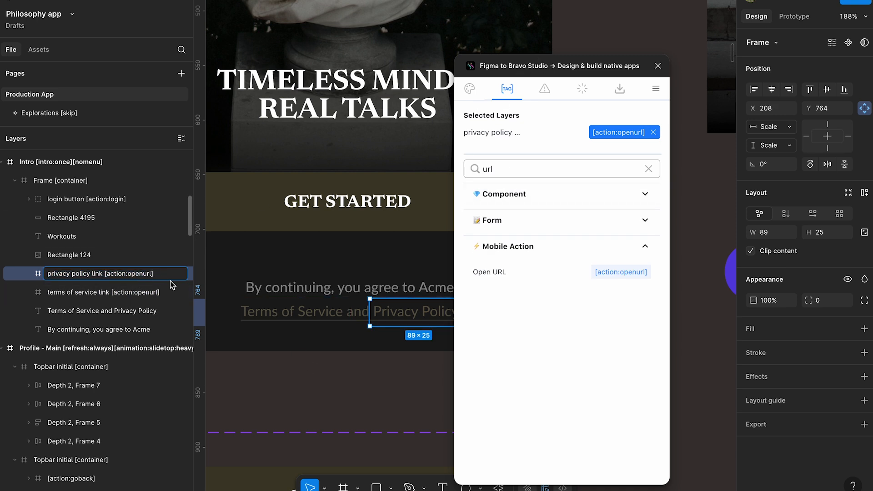
key(Left)
text(:)
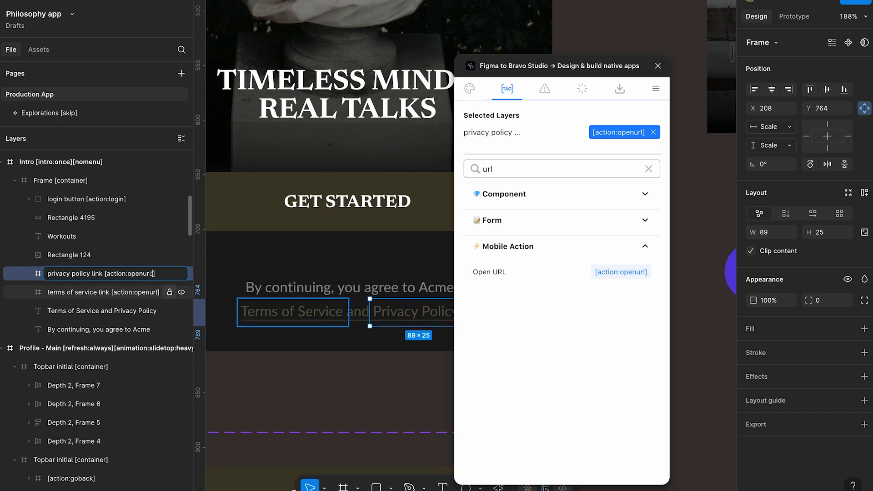
text(http)
key(BackSpace)
key(BackSpace)
key(BackSpace)
key(BackSpace)
key(BackSpace)
click(91, 291)
click(94, 257)
click(97, 275)
click(101, 292)
click(101, 275)
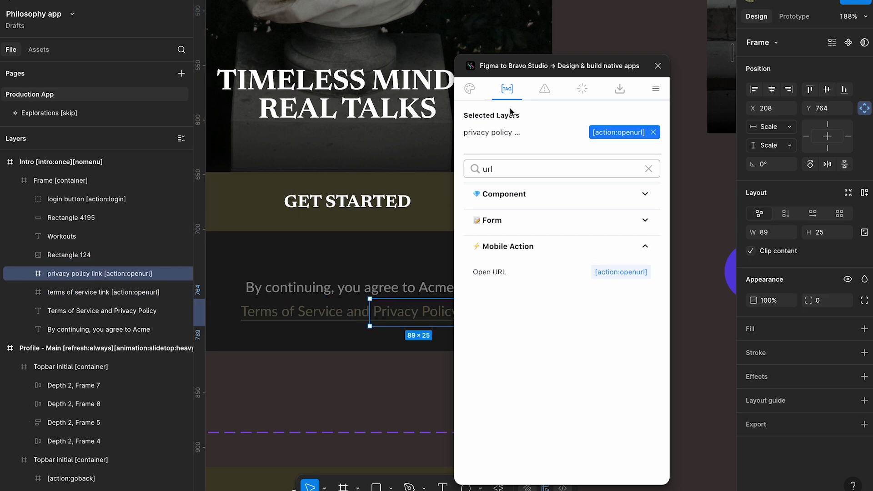
- Close the Figma to Bravo Studio plugin and deselect the privacy policy link frame
click(657, 66)
scroll(624, 207, down, 5)
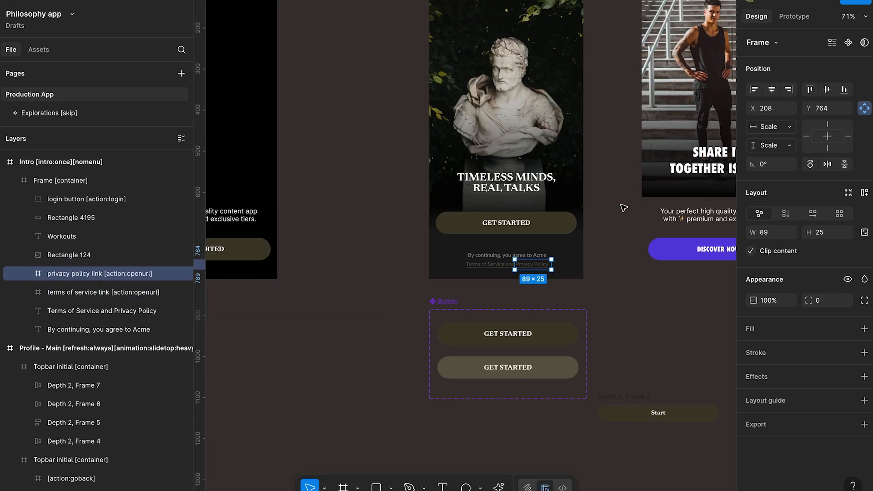
click(602, 221)
key(super+shift+5)
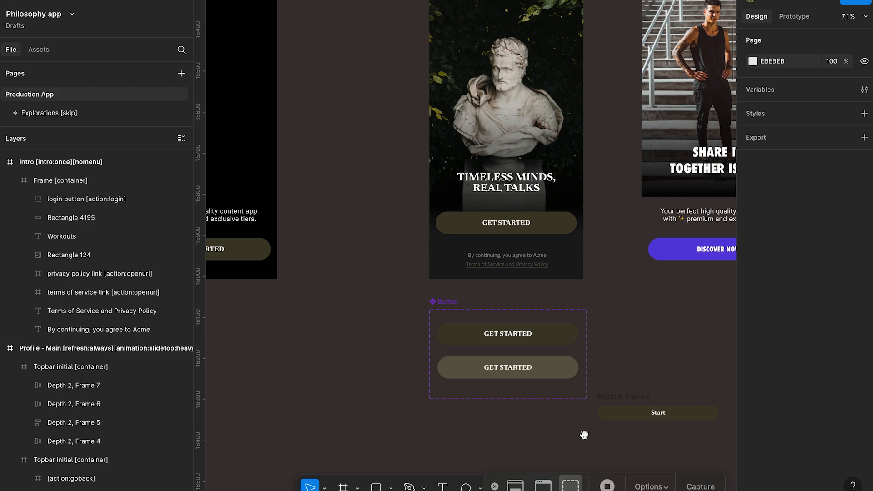